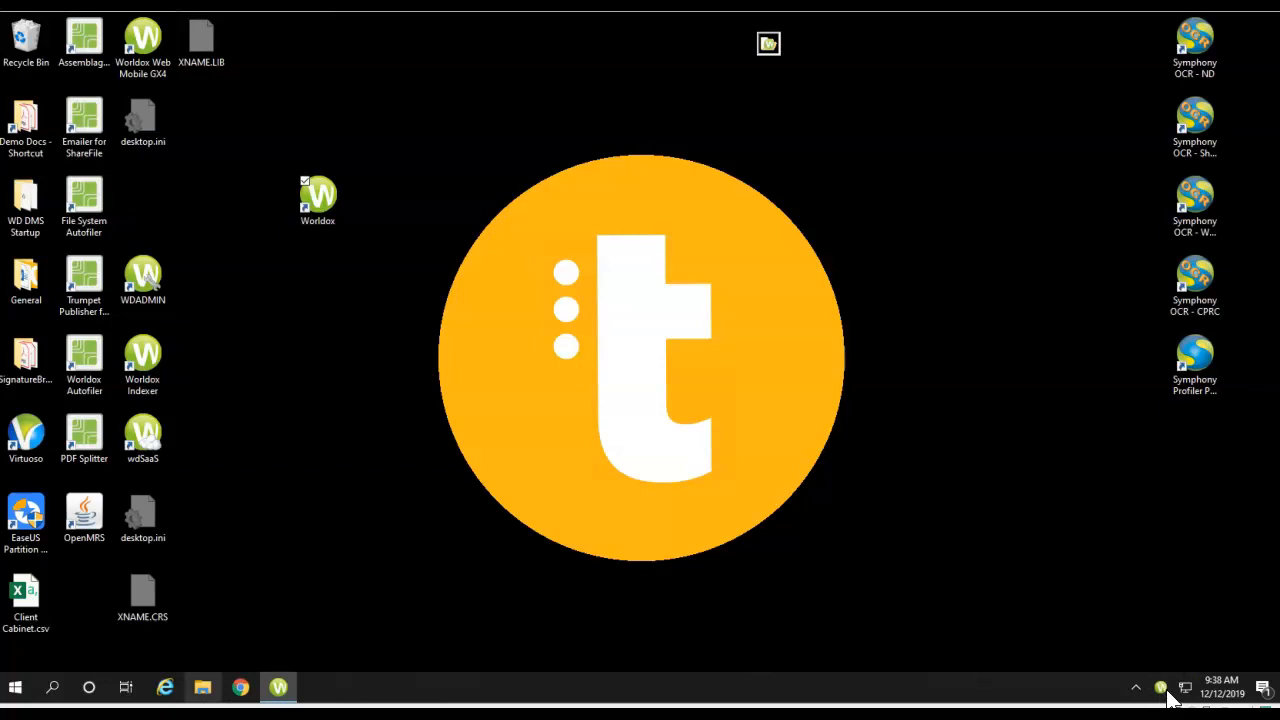
# Step: Start saving the Account Application document into Worldox and hide the Quick Profiles pane
pyautogui.rightClick(1161, 689)
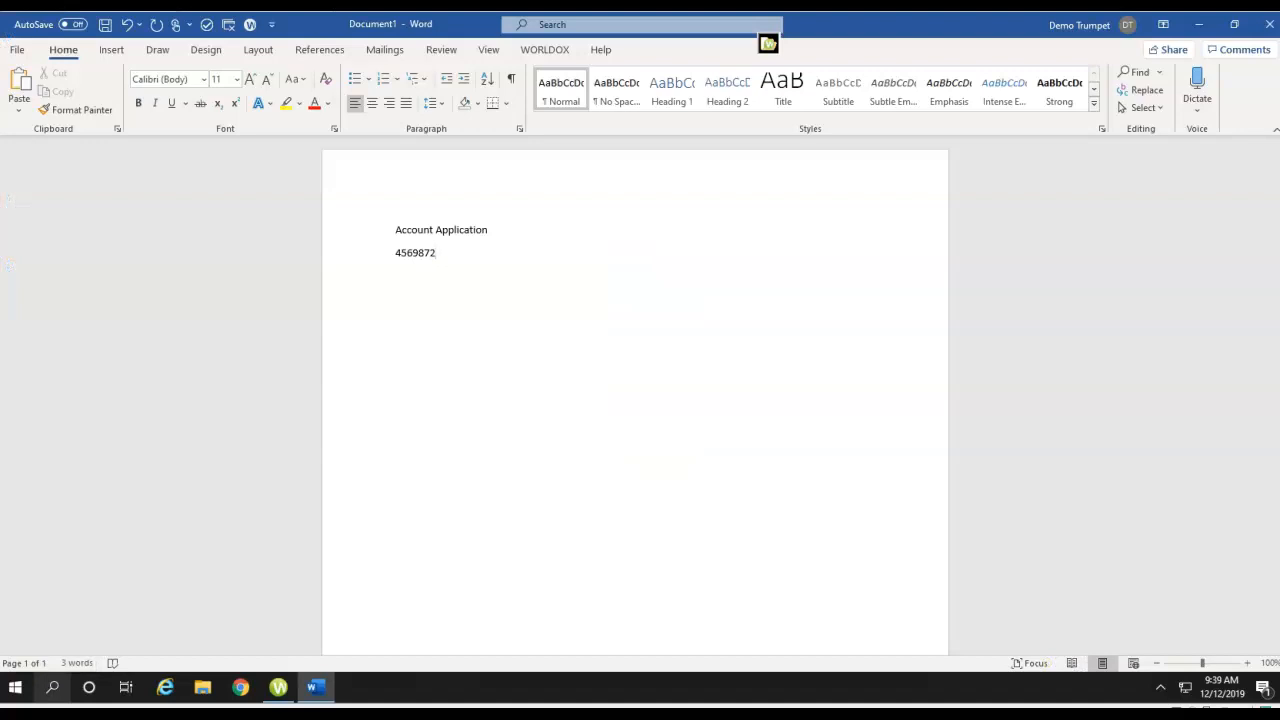
pyautogui.click(105, 28)
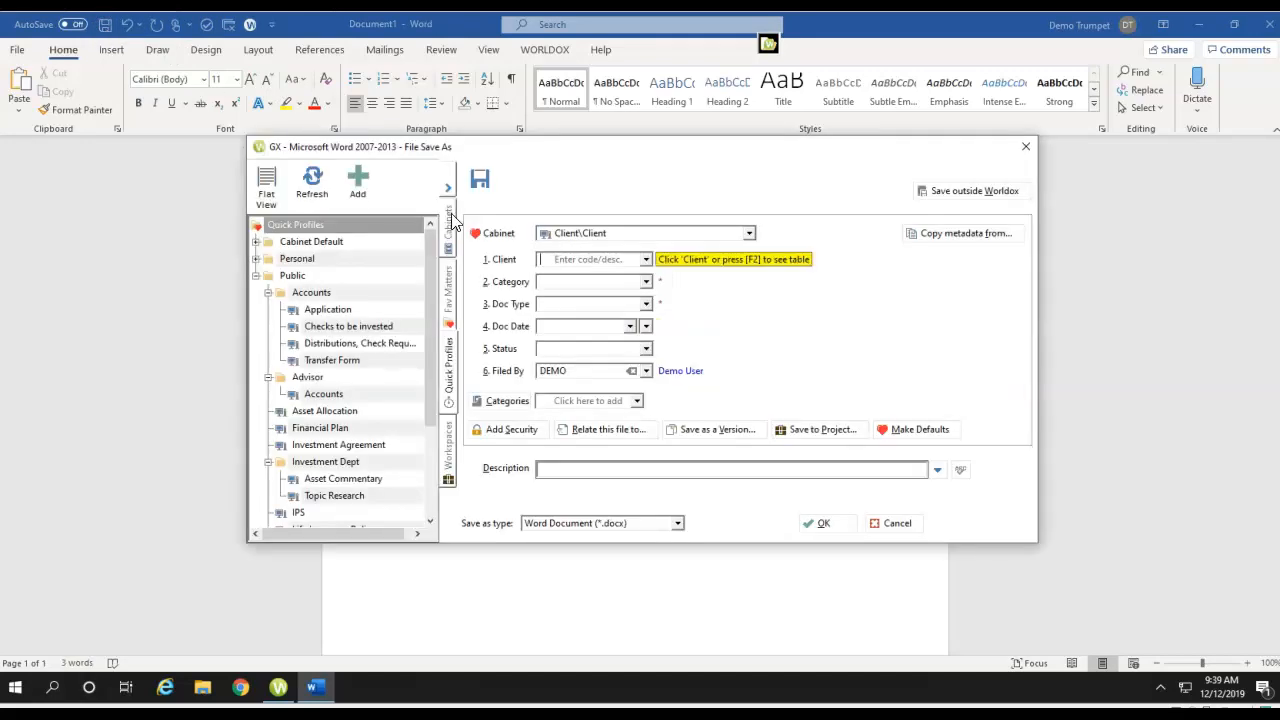
pyautogui.click(449, 188)
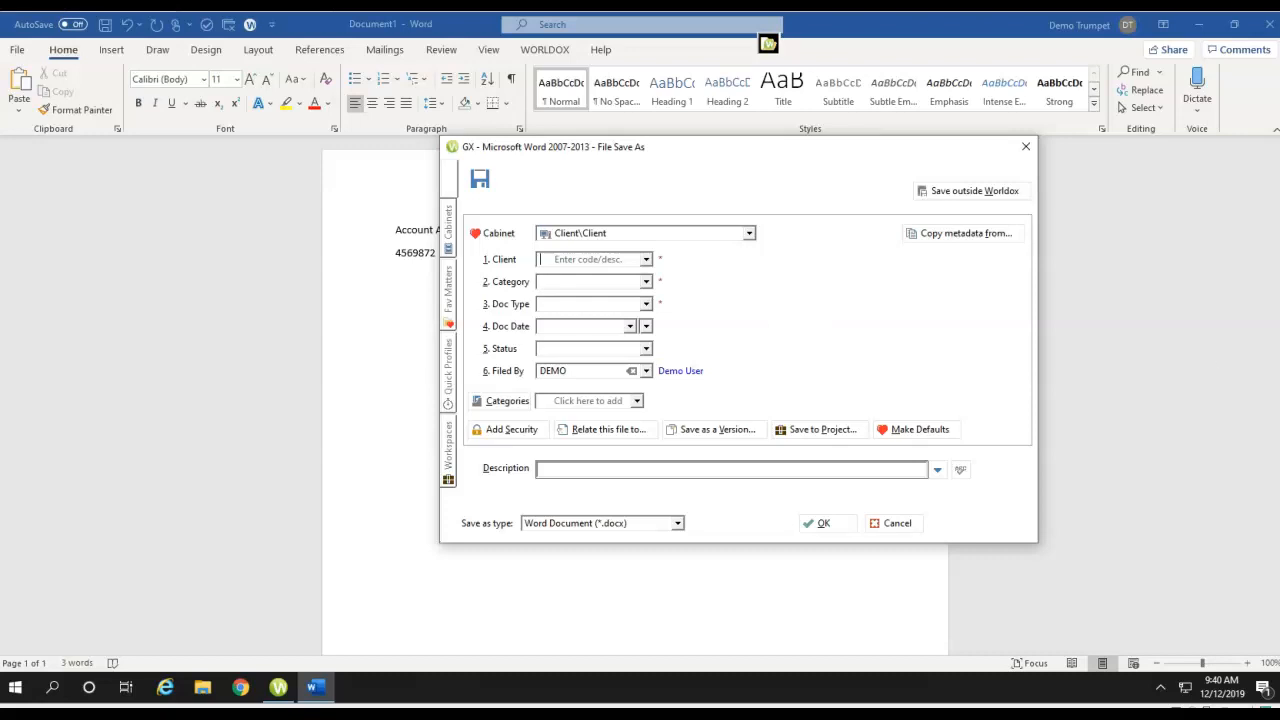
# Step: Try the Company\Compliance cabinet for the document, and switch the cabinet to Client\Accounts
pyautogui.click(749, 234)
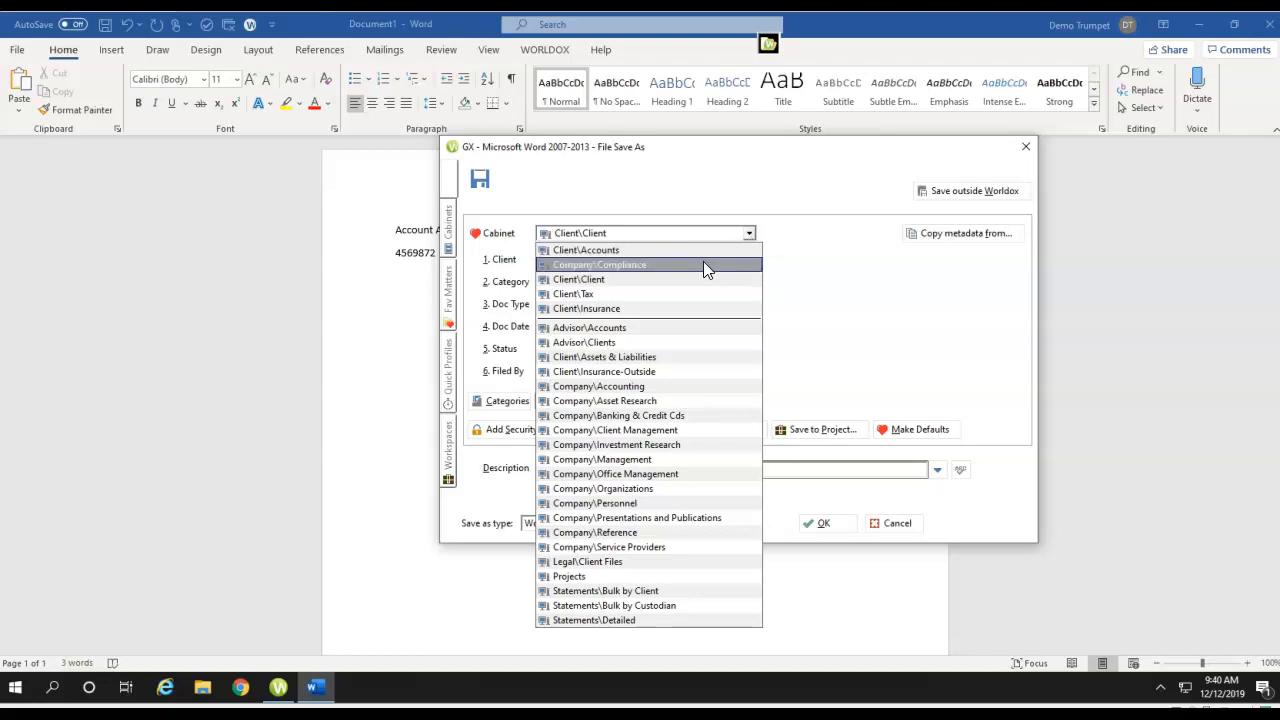
pyautogui.click(703, 263)
pyautogui.click(748, 234)
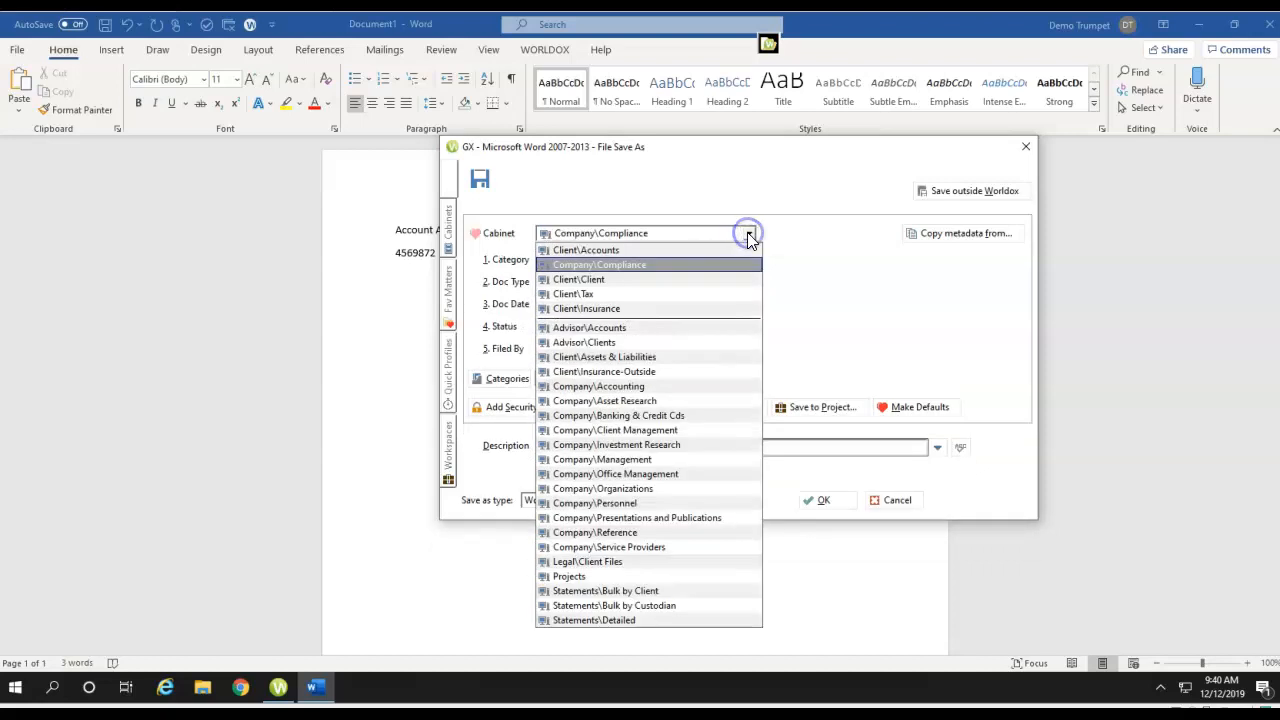
pyautogui.click(700, 250)
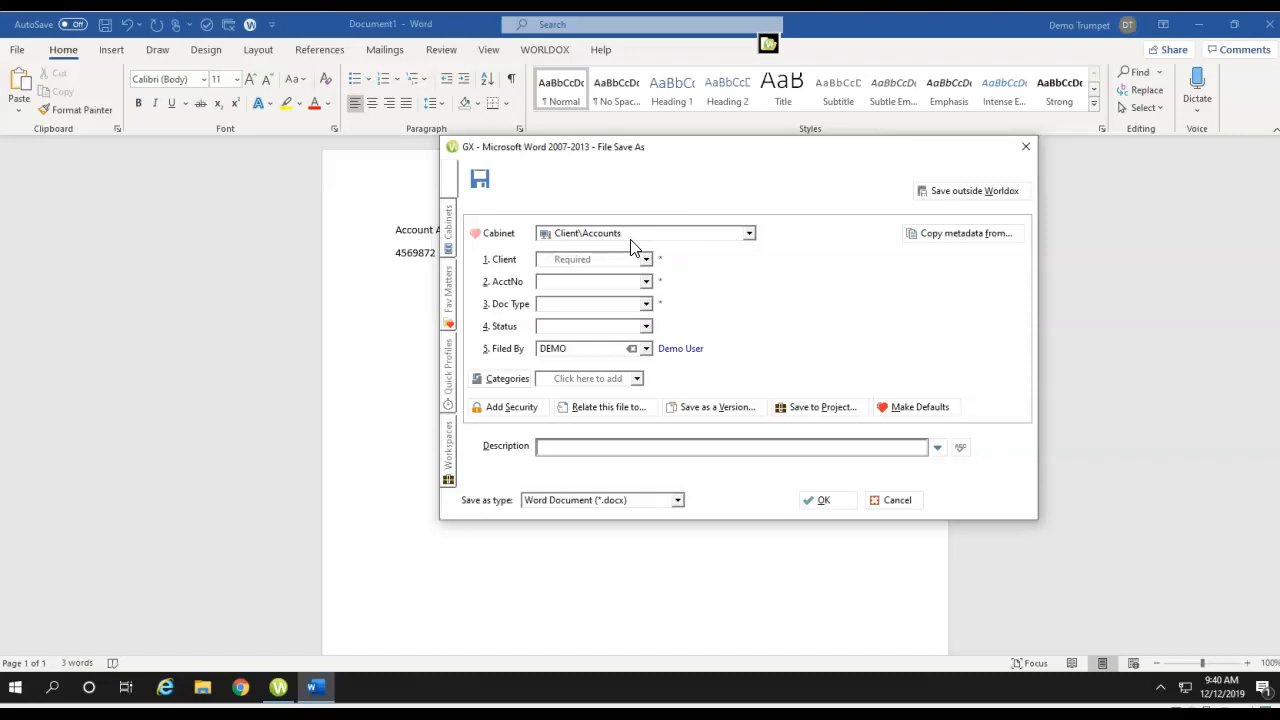
pyautogui.click(755, 233)
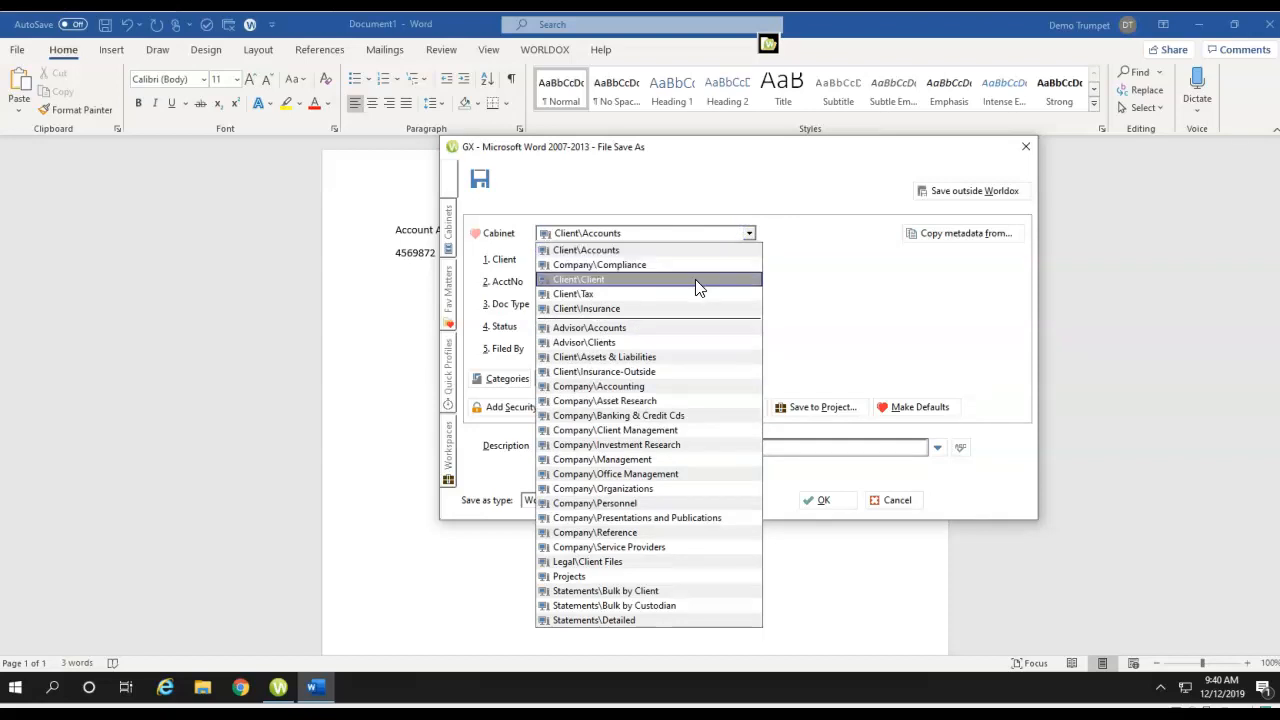
pyautogui.click(875, 284)
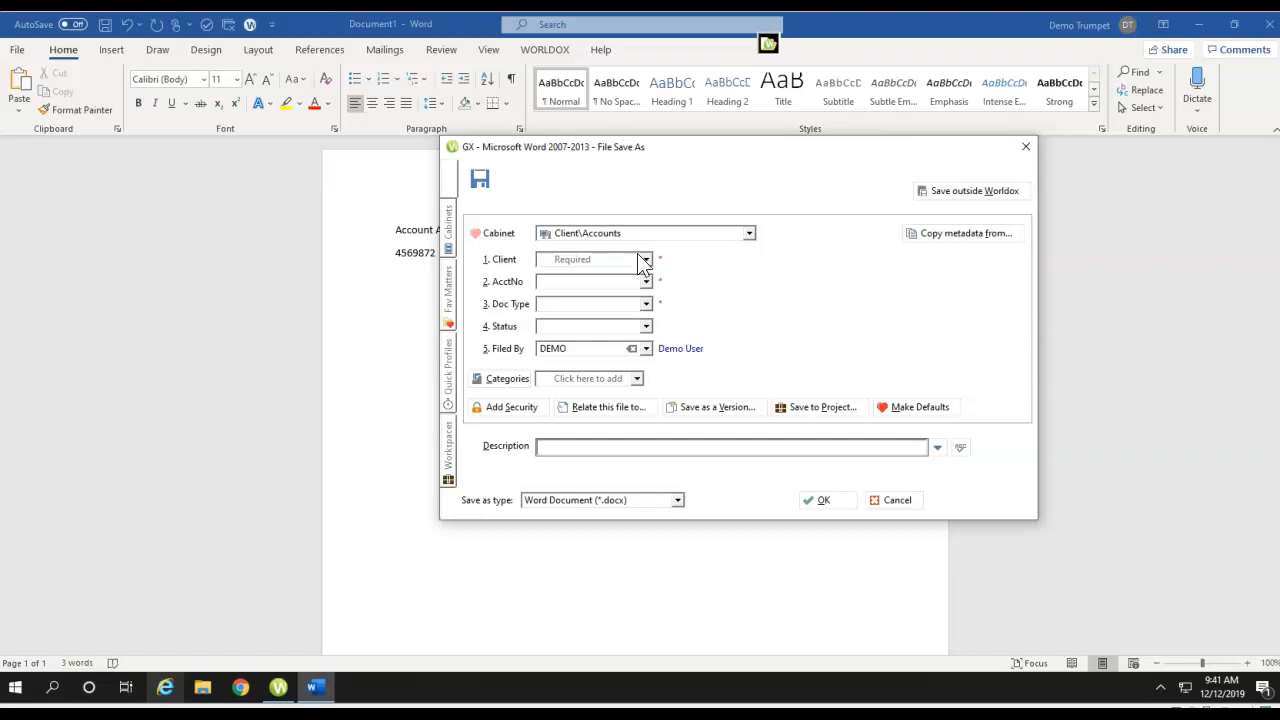
# Step: Pick the client from the full client table and browse the account number table for that client
pyautogui.click(501, 259)
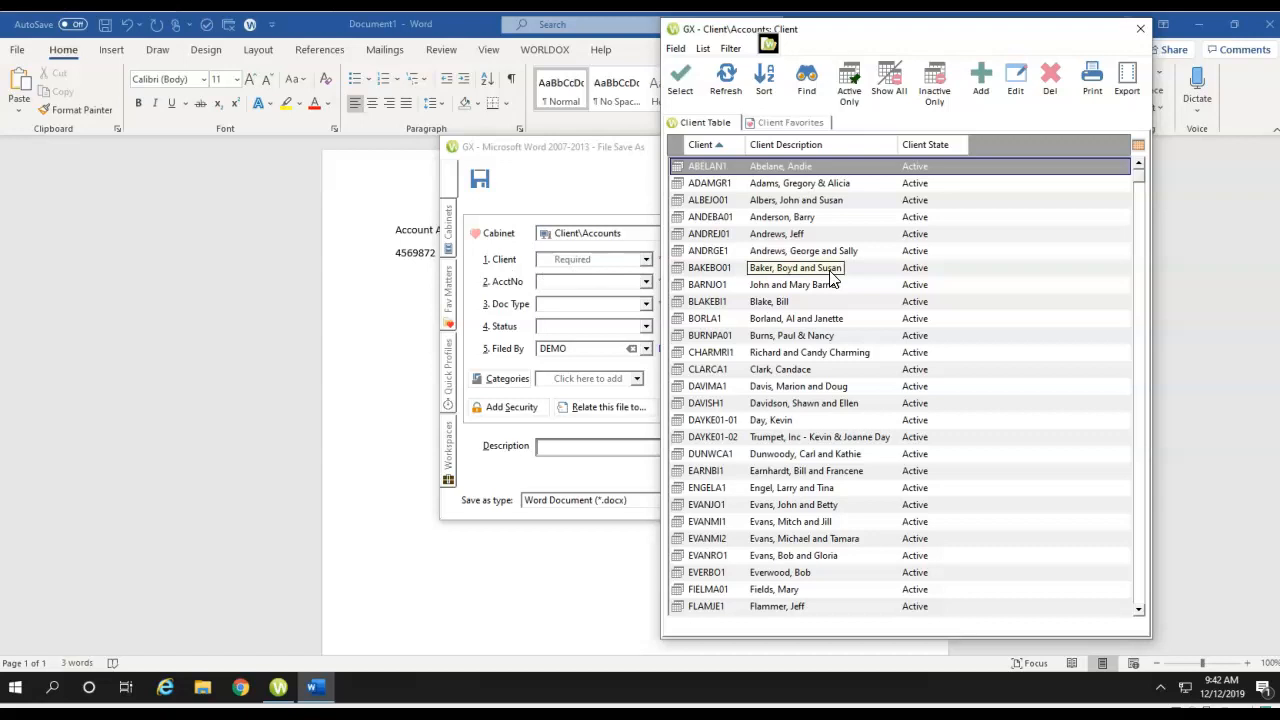
pyautogui.click(798, 370)
pyautogui.doubleClick(798, 370)
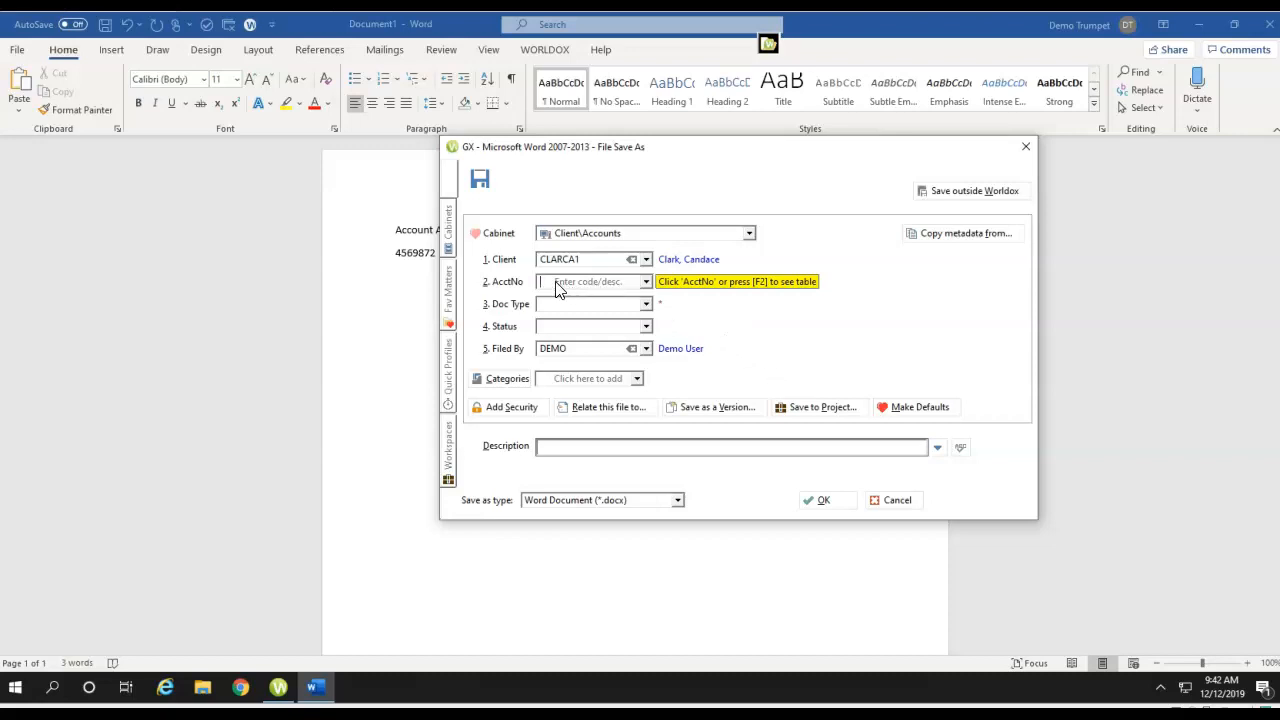
pyautogui.click(647, 283)
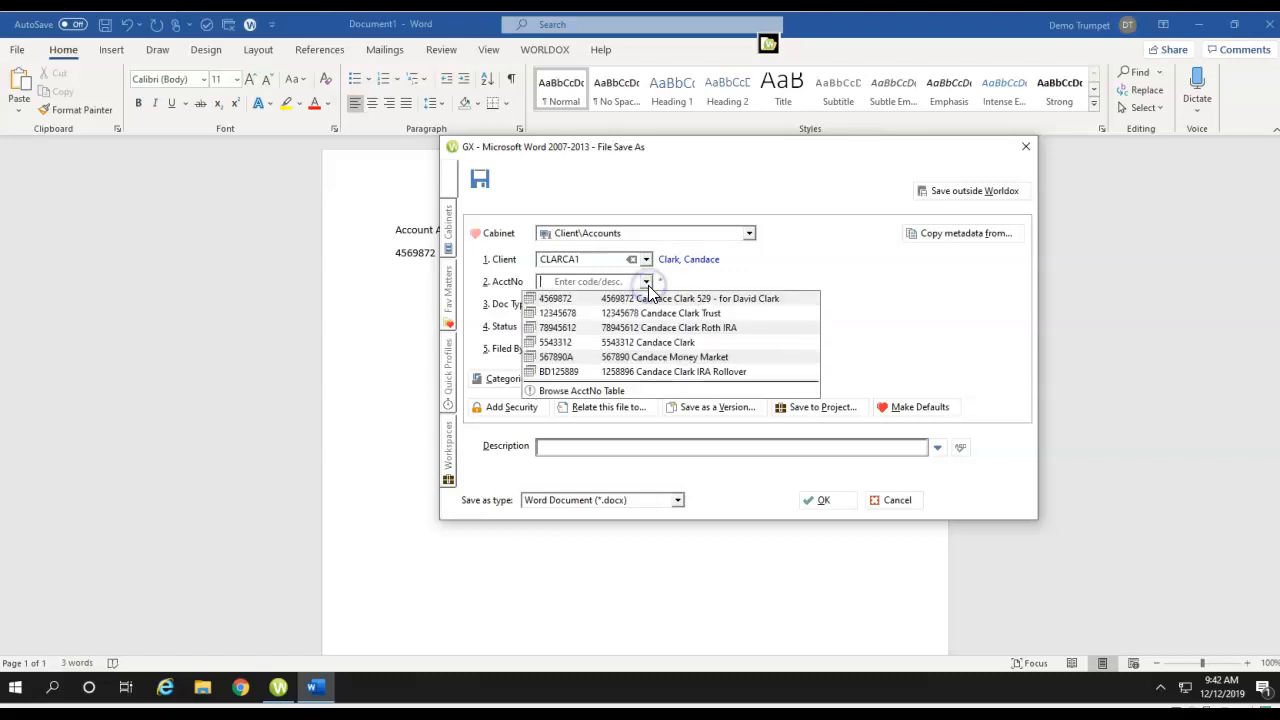
pyautogui.click(632, 392)
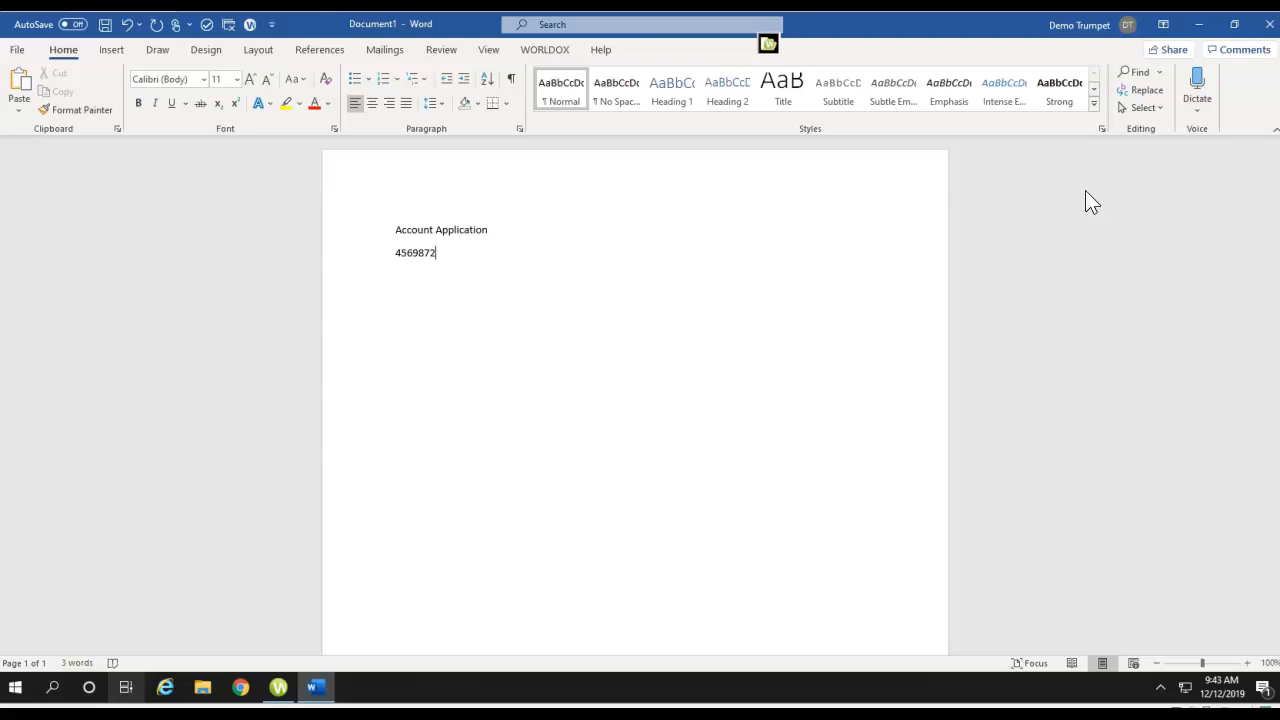
# Step: Start saving the Account Application document in the Client\Accounts cabinet and pick its client from the client table
pyautogui.click(108, 25)
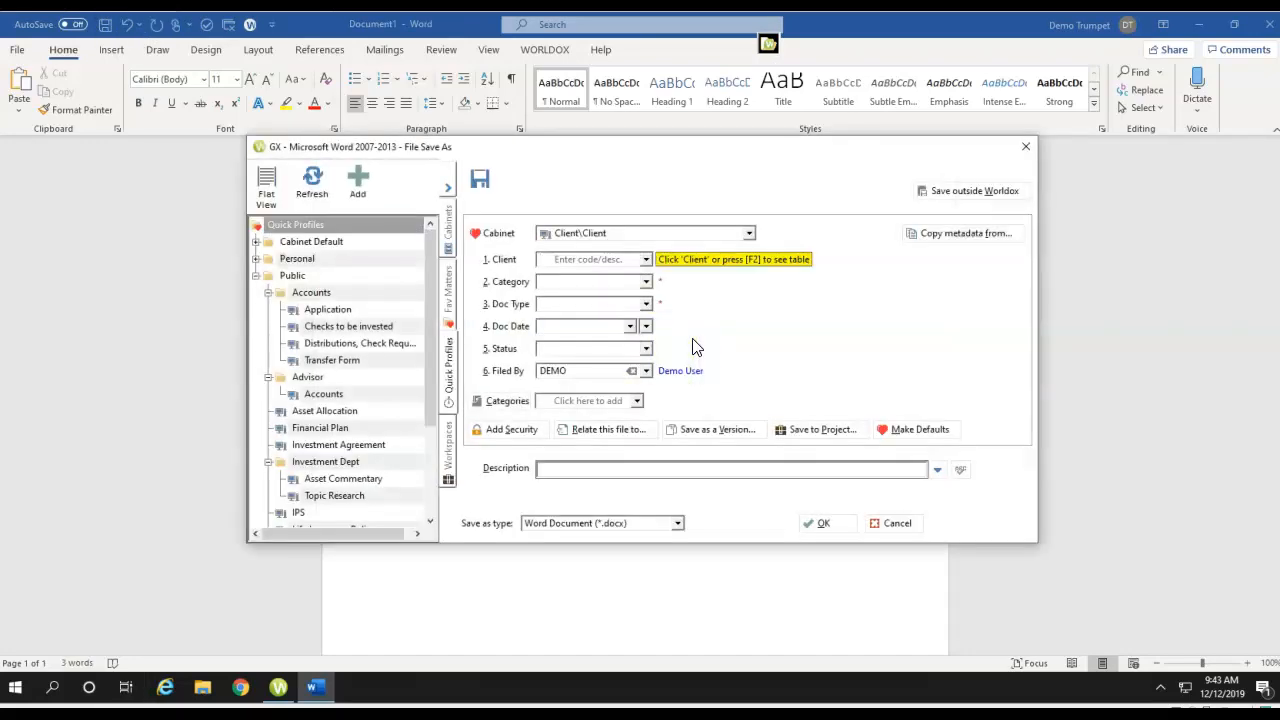
pyautogui.click(749, 234)
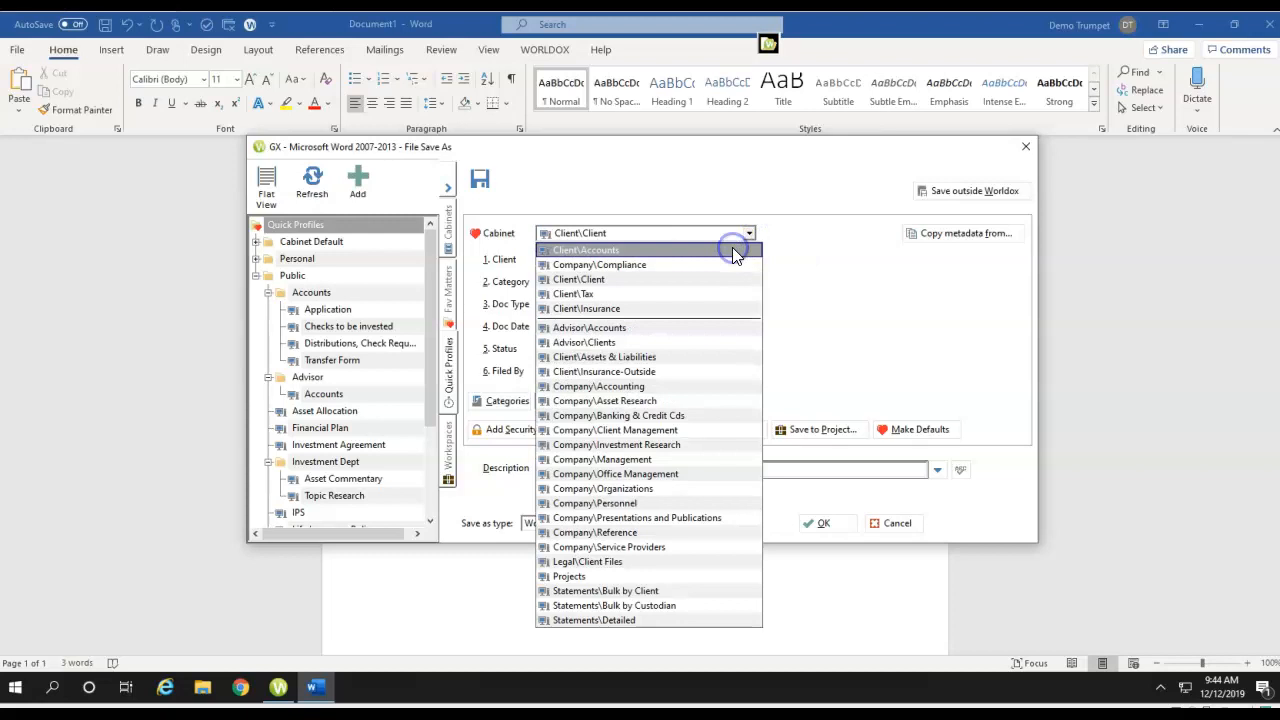
pyautogui.click(732, 249)
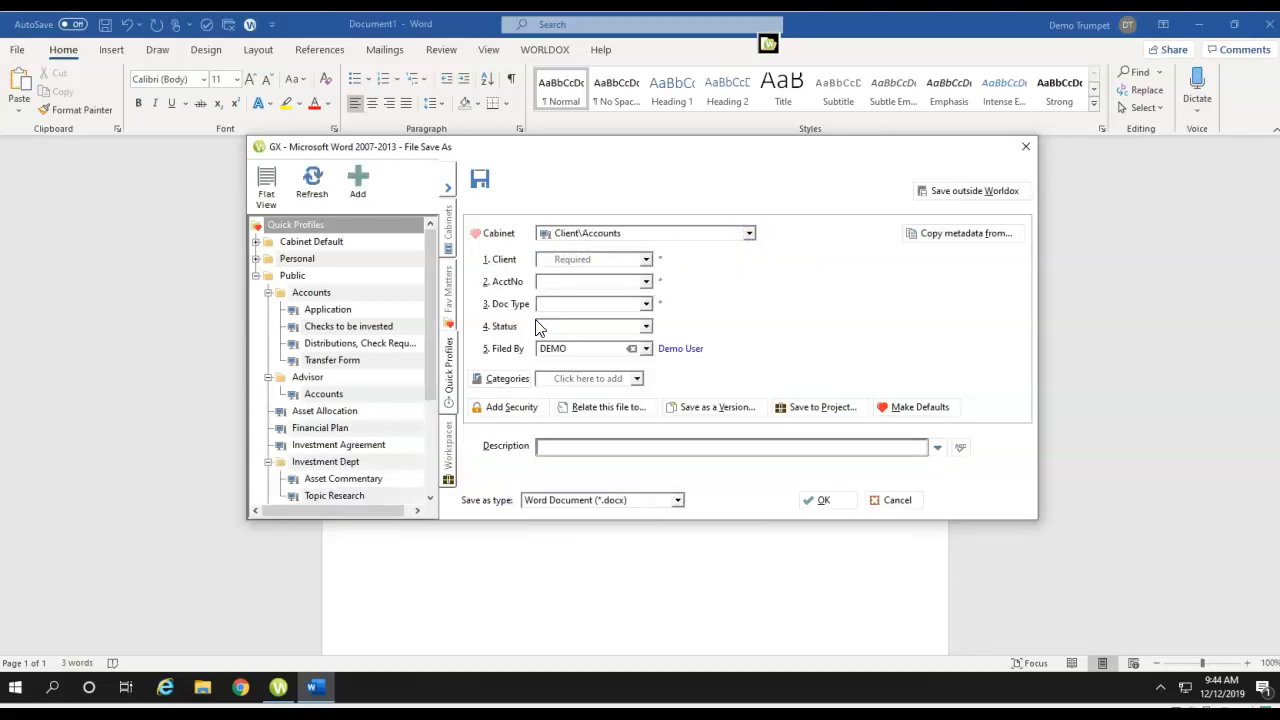
pyautogui.click(503, 262)
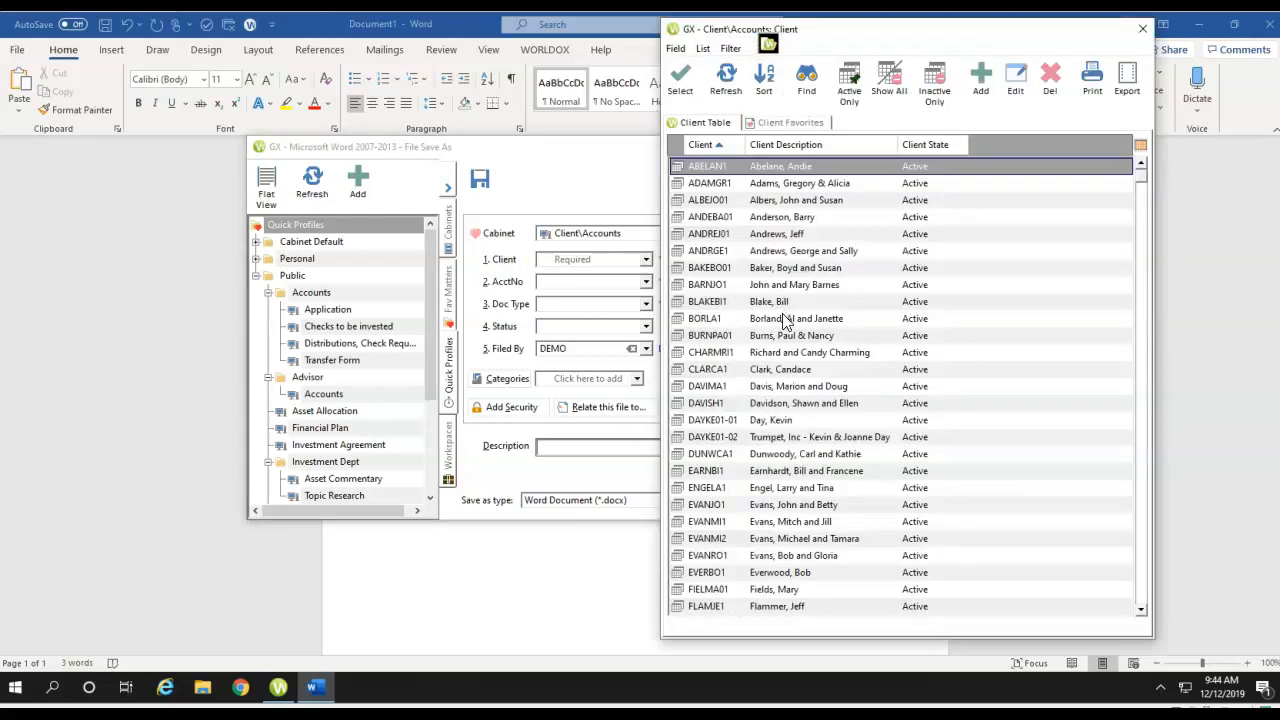
pyautogui.doubleClick(770, 372)
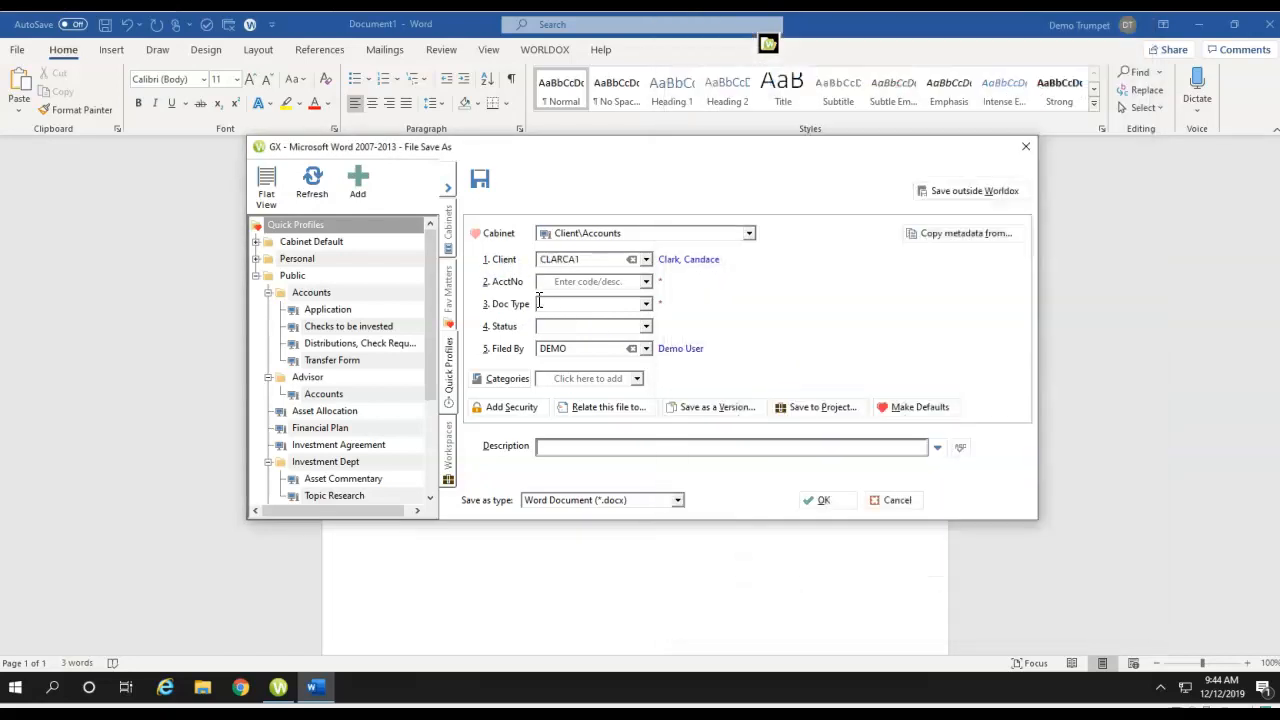
# Step: Choose the client's account number matching the one in the document, and set the Doc Type to APP (Applications)
pyautogui.click(500, 283)
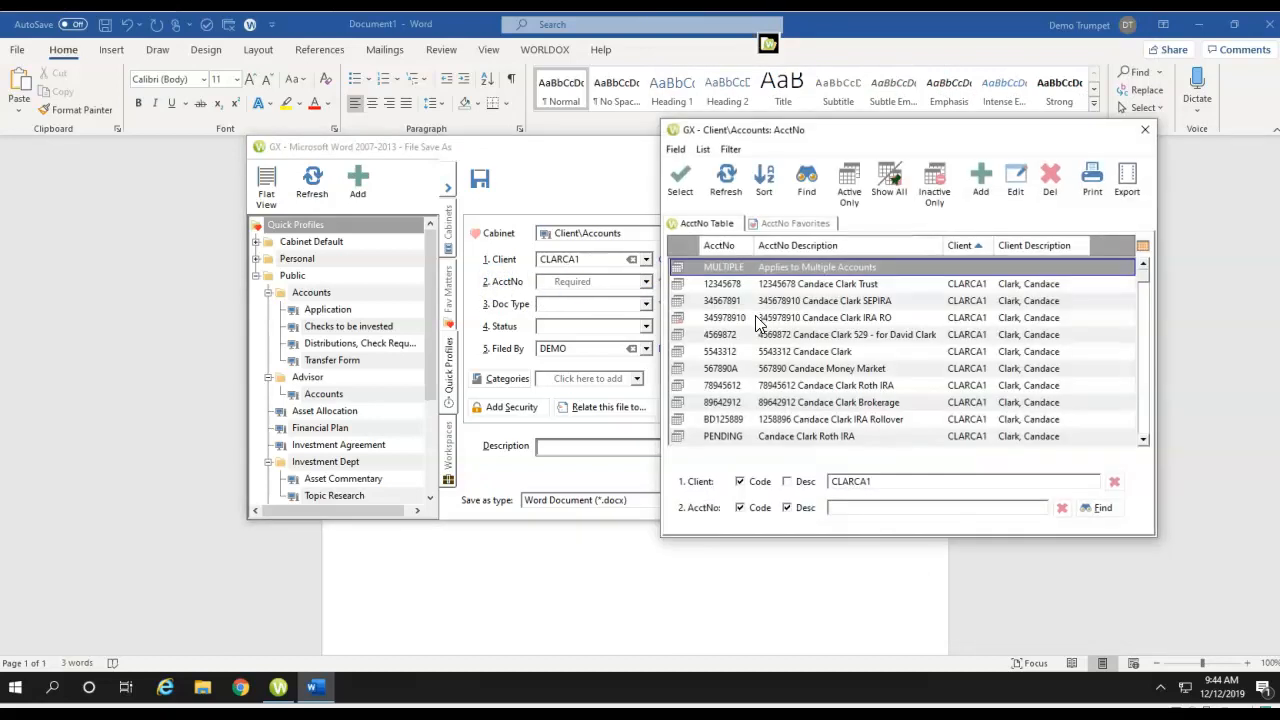
pyautogui.doubleClick(757, 338)
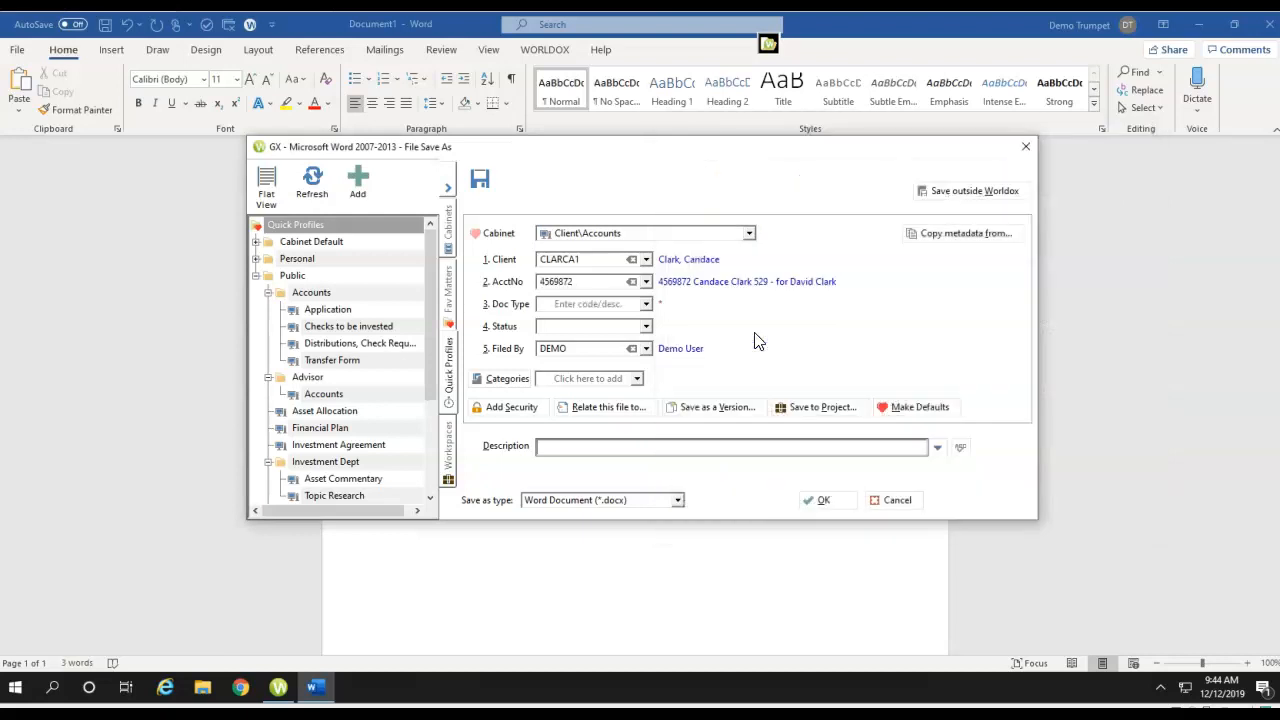
pyautogui.click(501, 308)
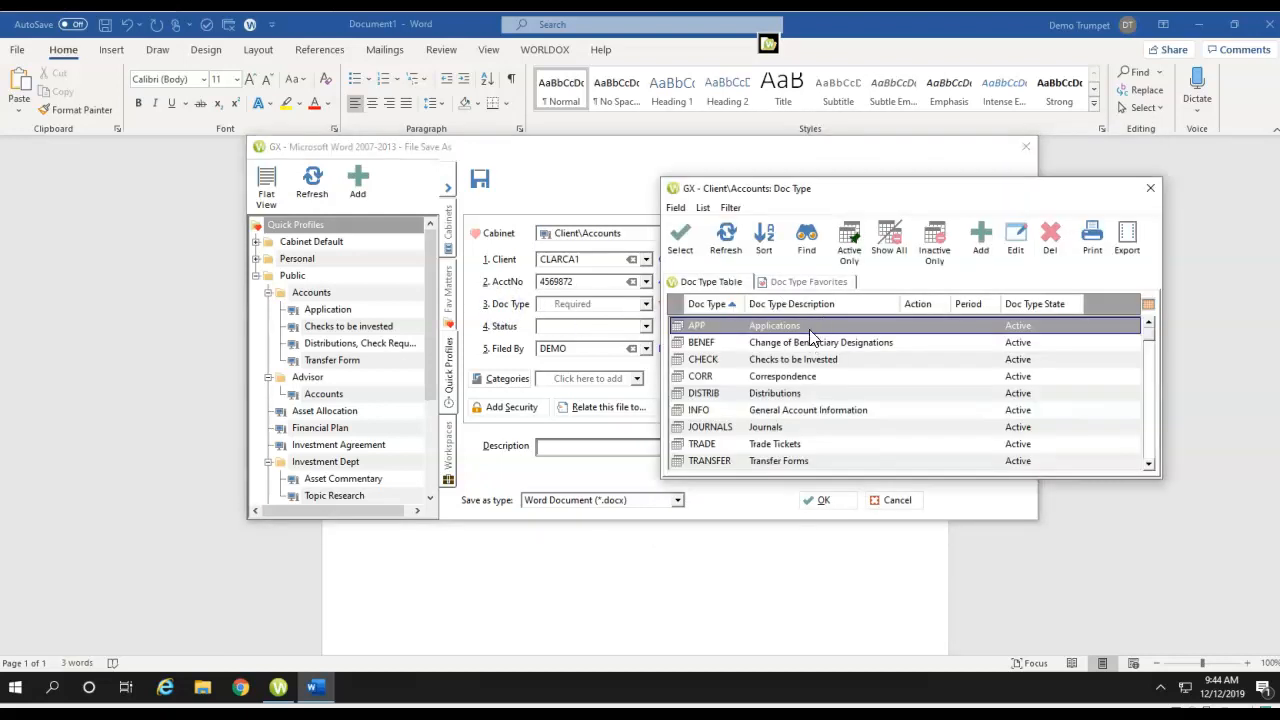
pyautogui.doubleClick(810, 330)
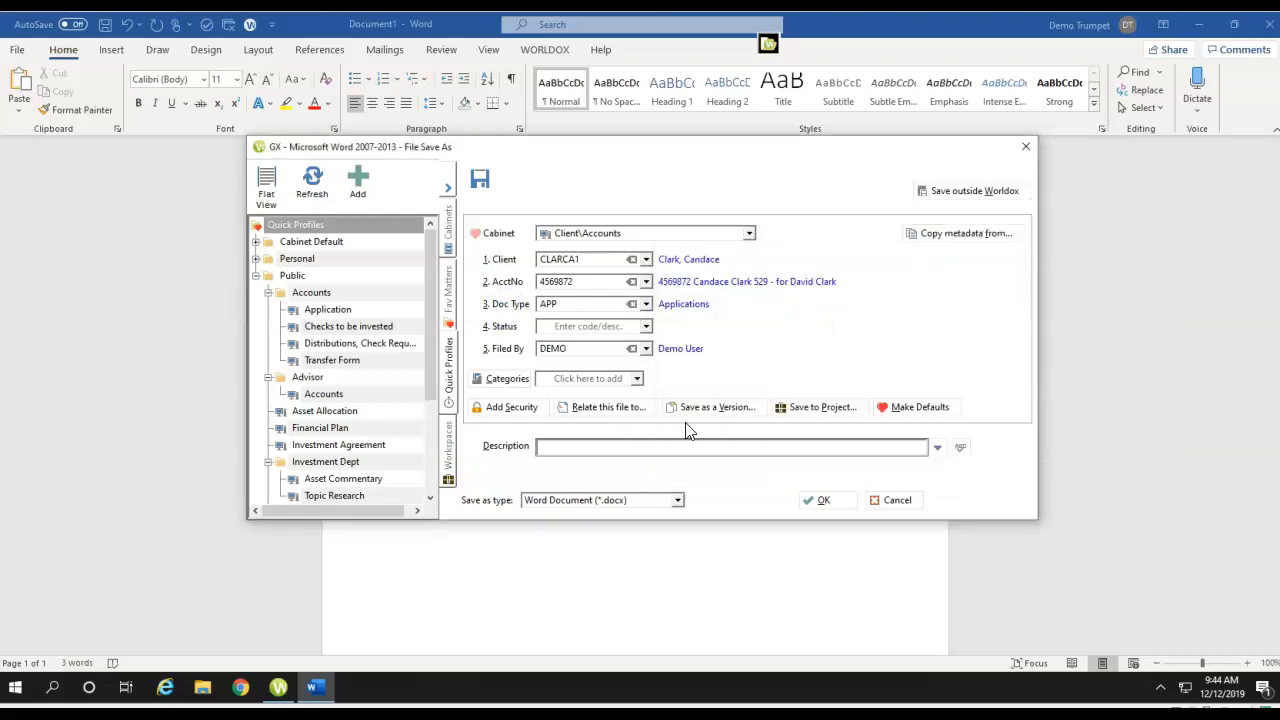
# Step: Enter the description "Account application" and save the document with this profile
pyautogui.click(638, 447)
pyautogui.write('Account application')
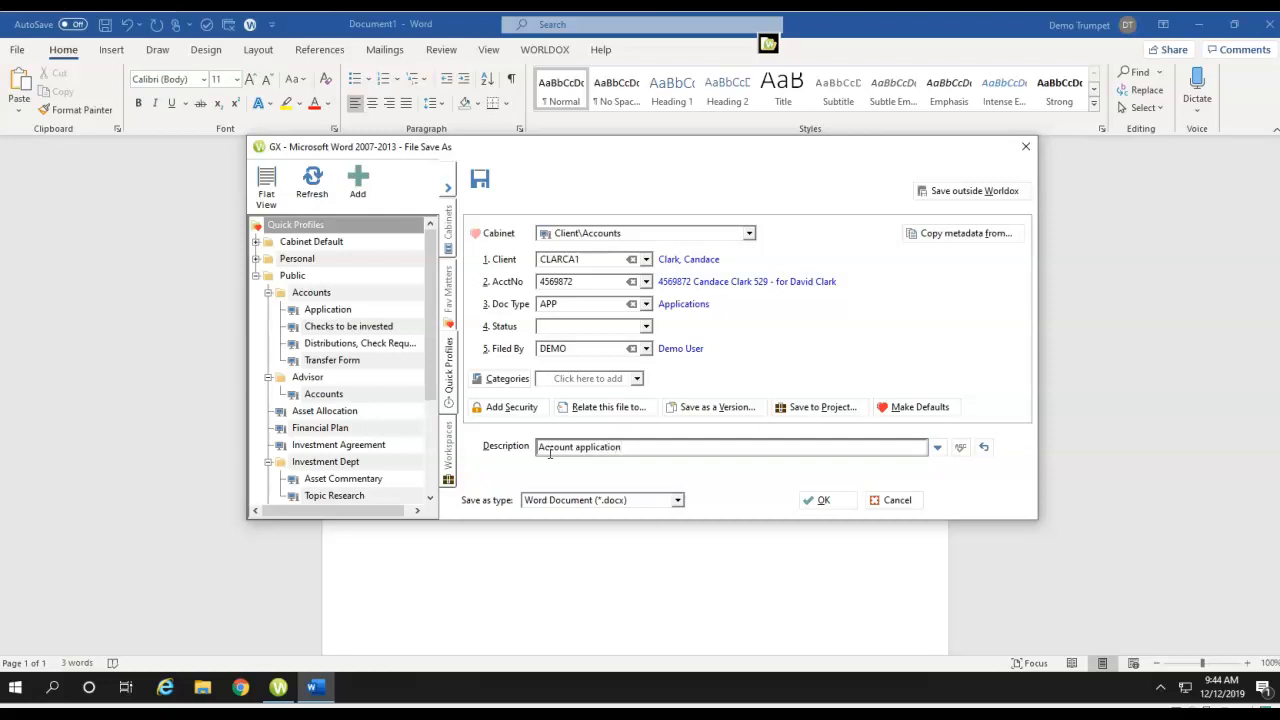
pyautogui.click(822, 501)
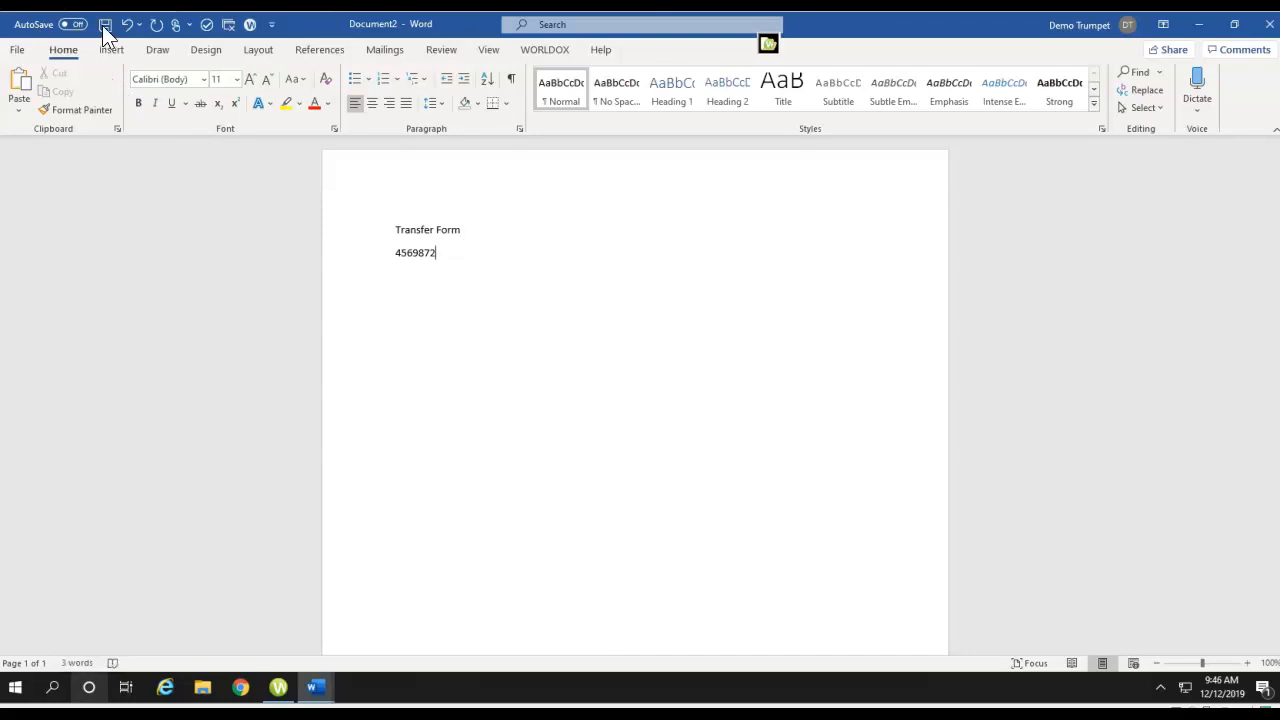
# Step: Start saving the Transfer Form document into Worldox
pyautogui.click(105, 26)
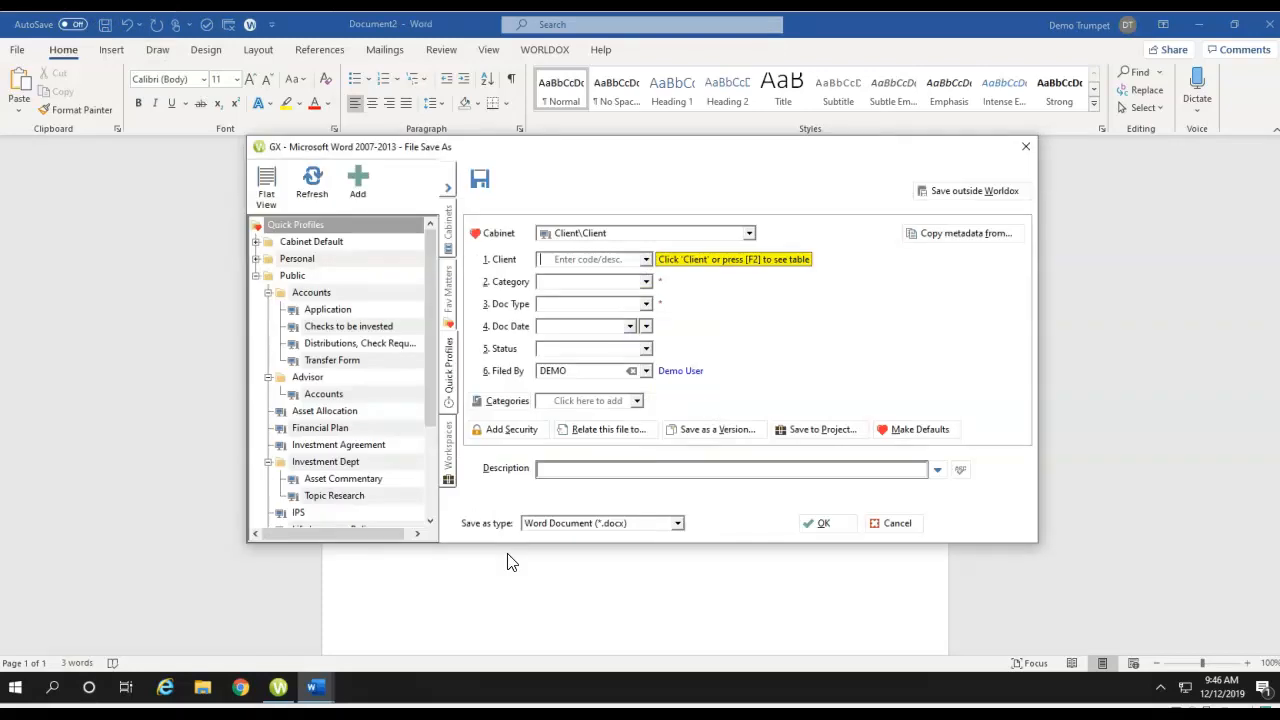
# Step: Fill the profile with the recently used client, the category FINPLAN and the Doc Type PLAN
pyautogui.click(646, 260)
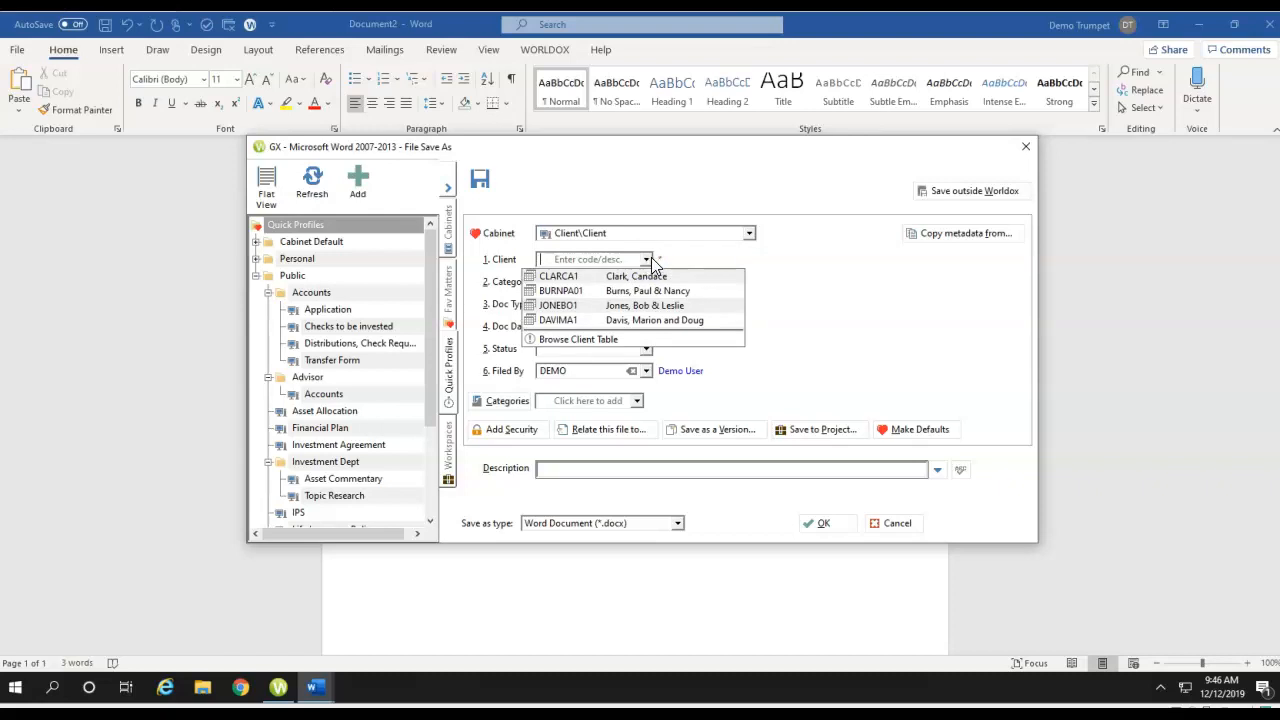
pyautogui.click(639, 277)
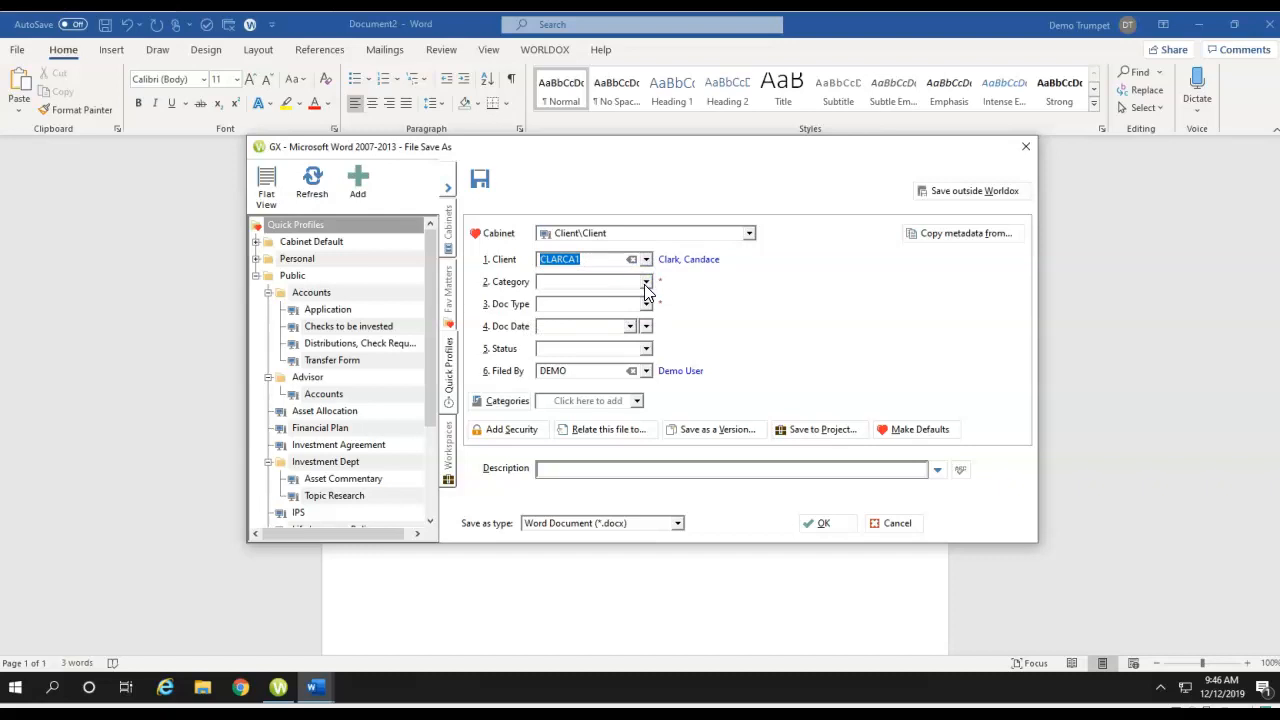
pyautogui.click(644, 284)
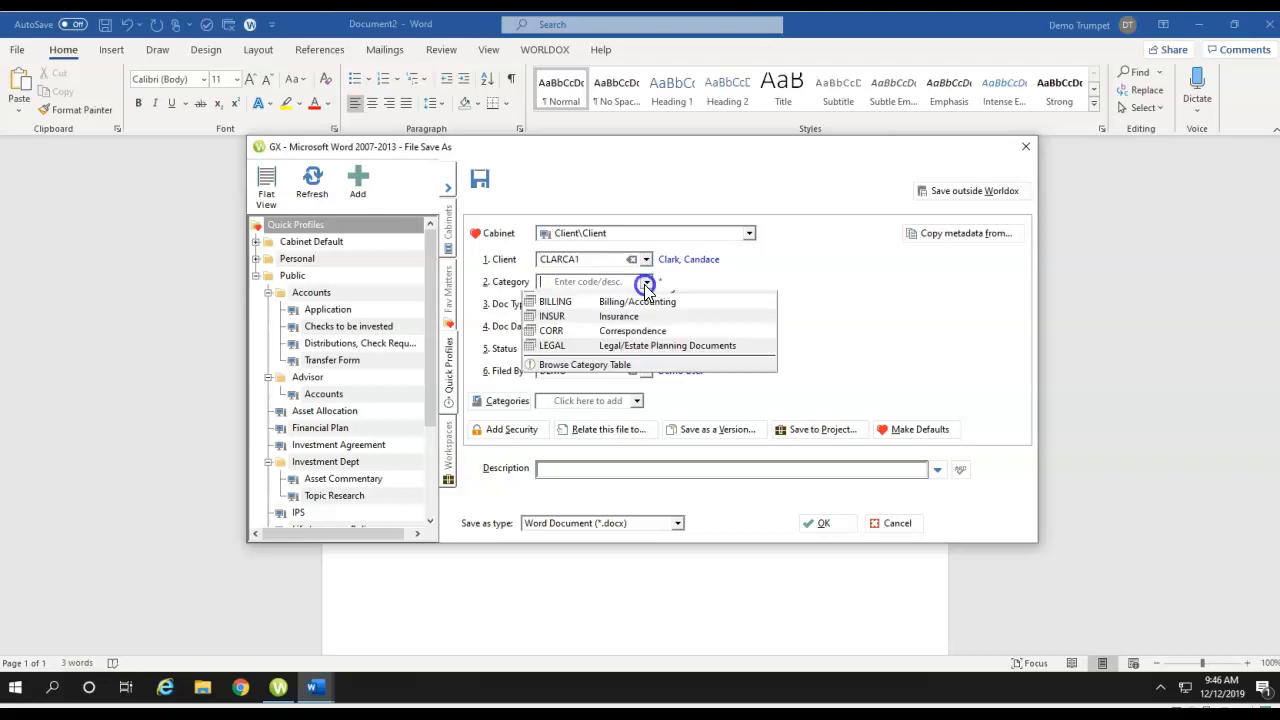
pyautogui.click(641, 300)
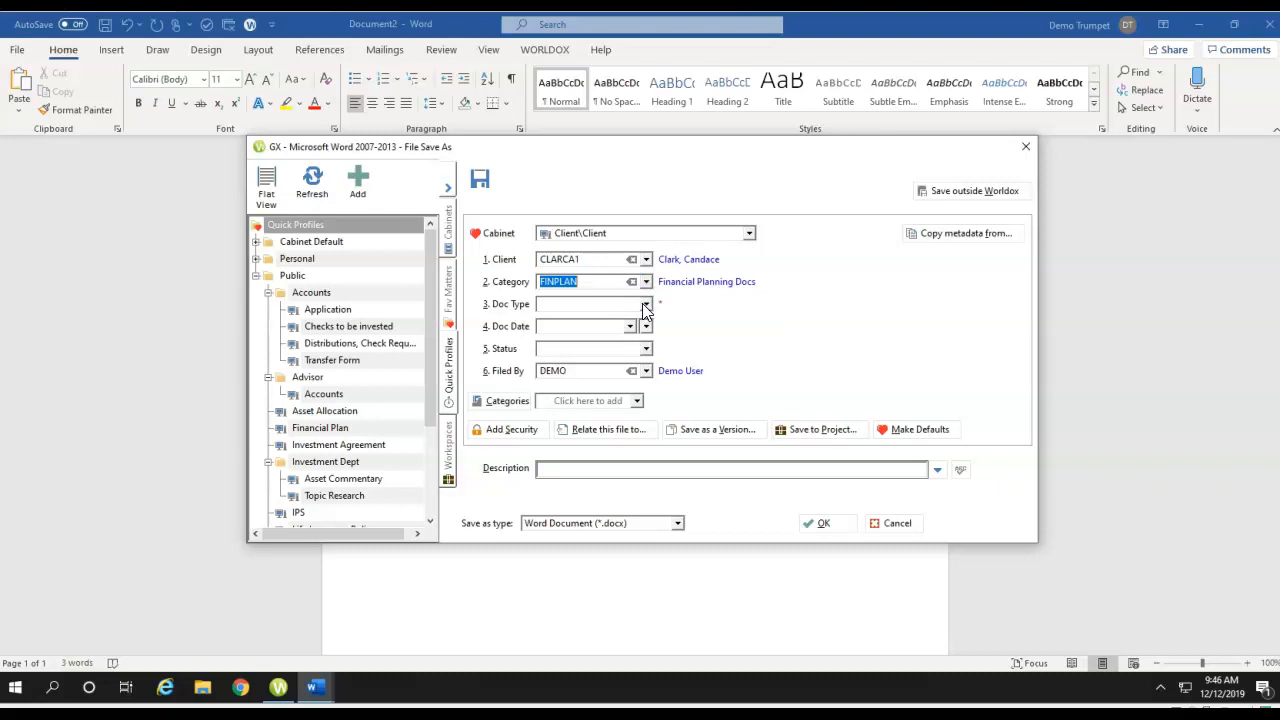
pyautogui.click(645, 304)
pyautogui.click(636, 322)
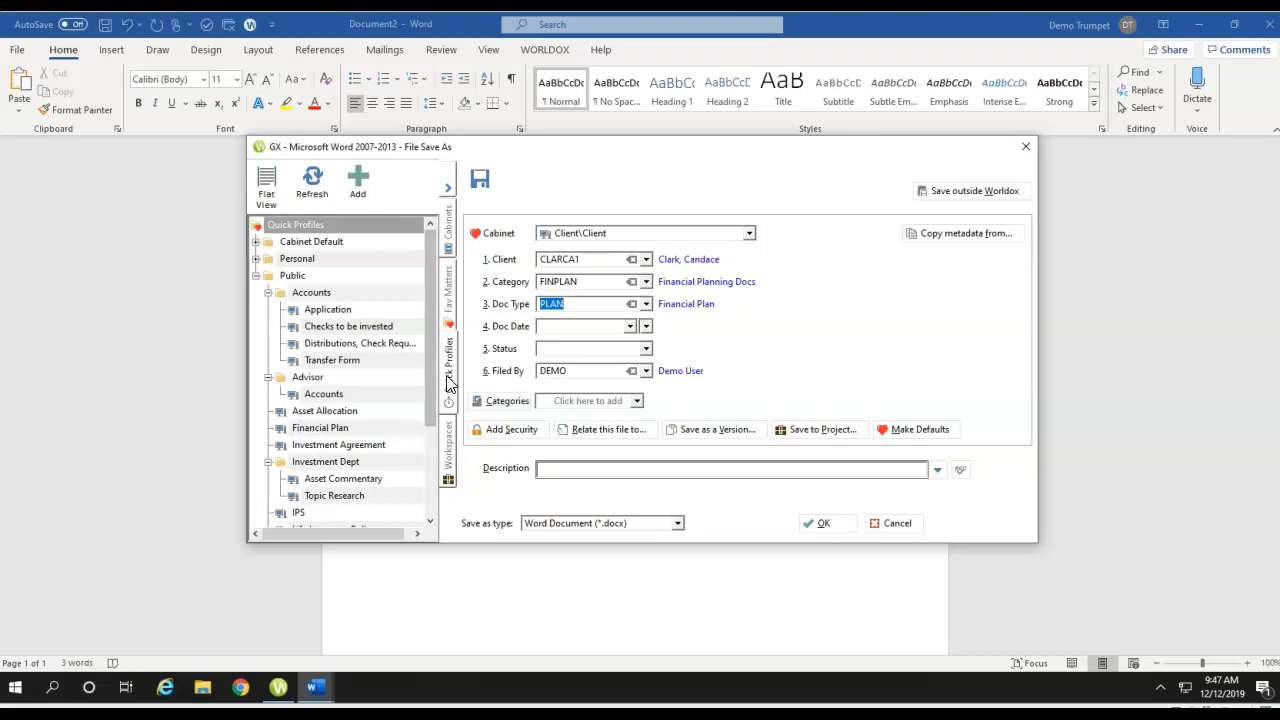
# Step: Hide and reopen the Quick Profiles pane, and bring up its option for making it the default pane
pyautogui.click(448, 187)
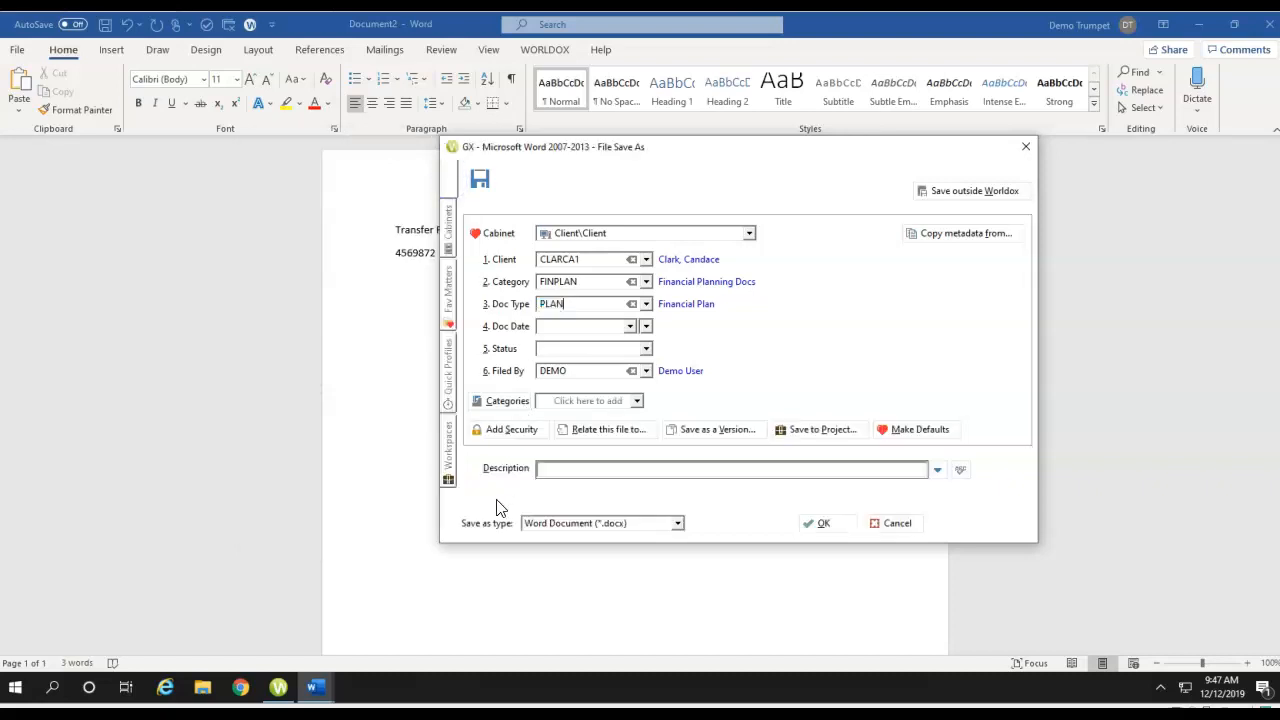
pyautogui.click(447, 382)
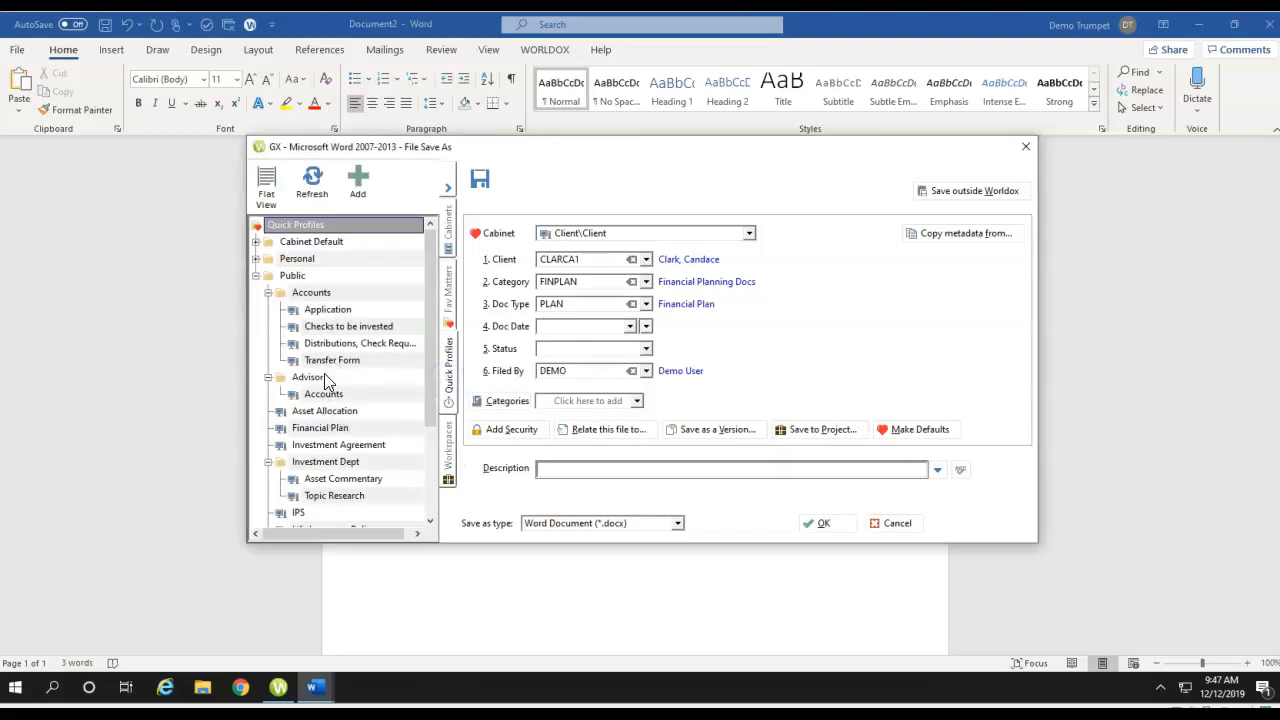
pyautogui.rightClick(454, 377)
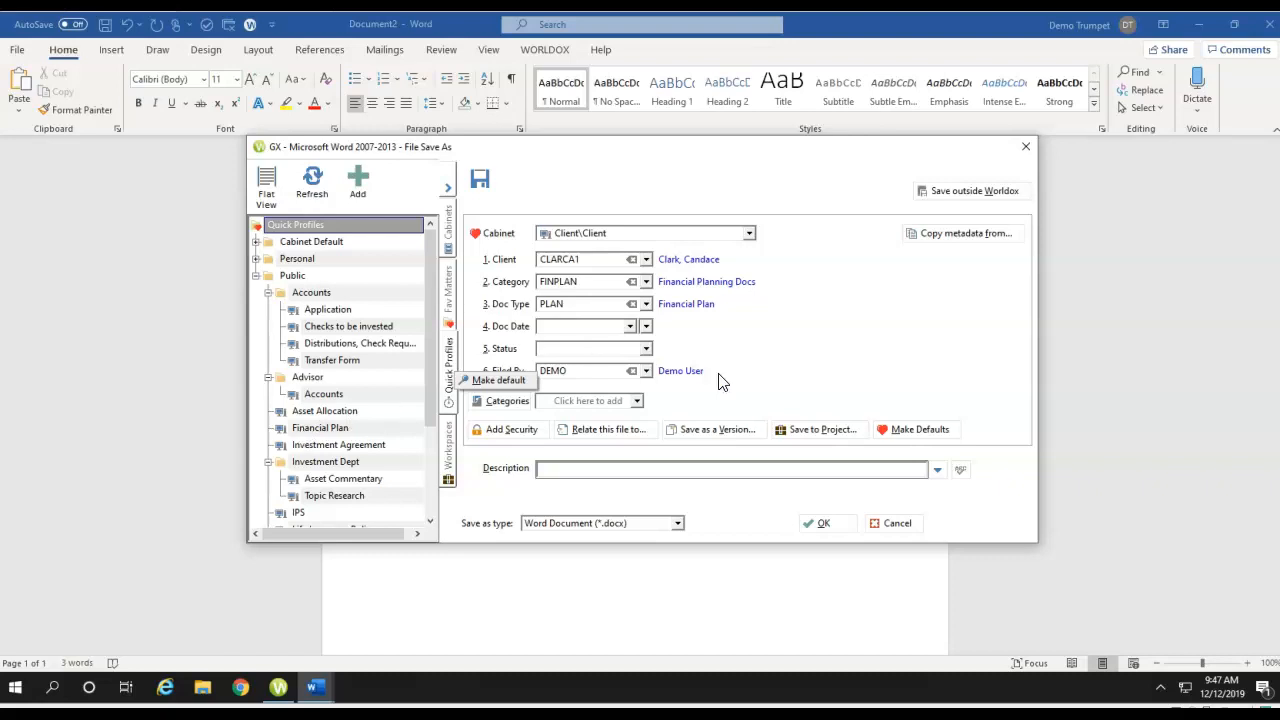
pyautogui.click(631, 259)
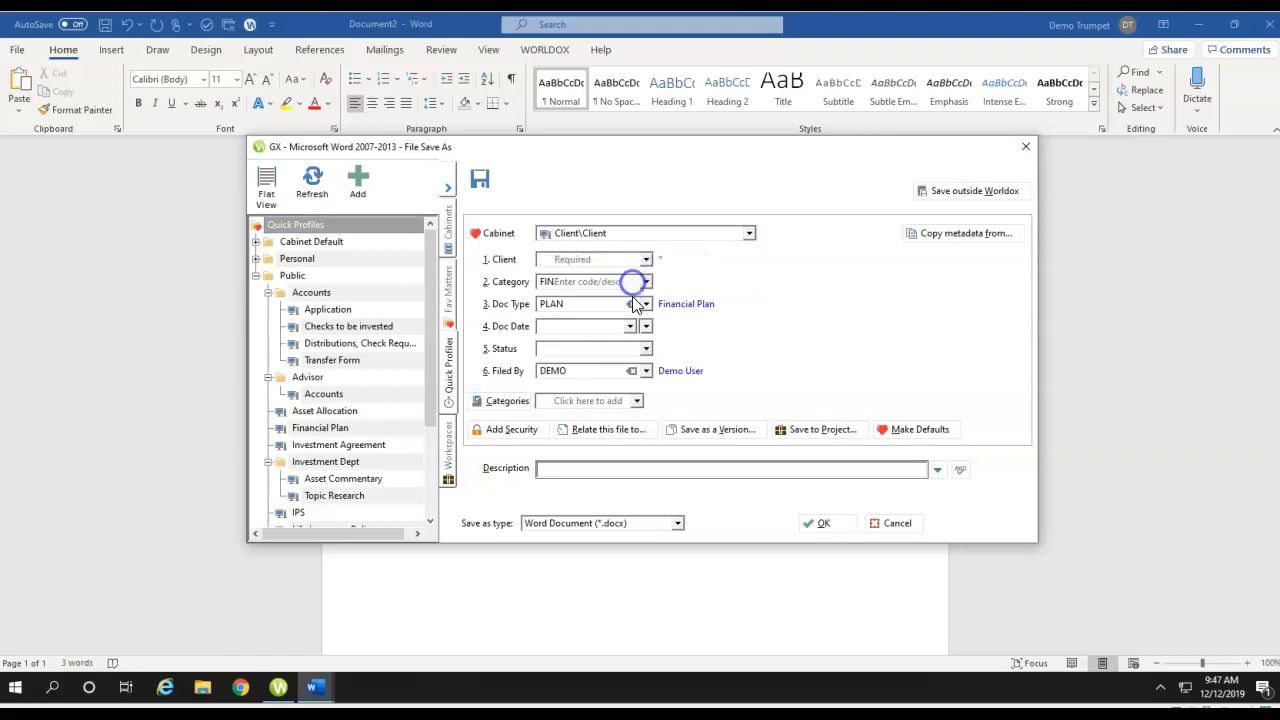
pyautogui.click(631, 305)
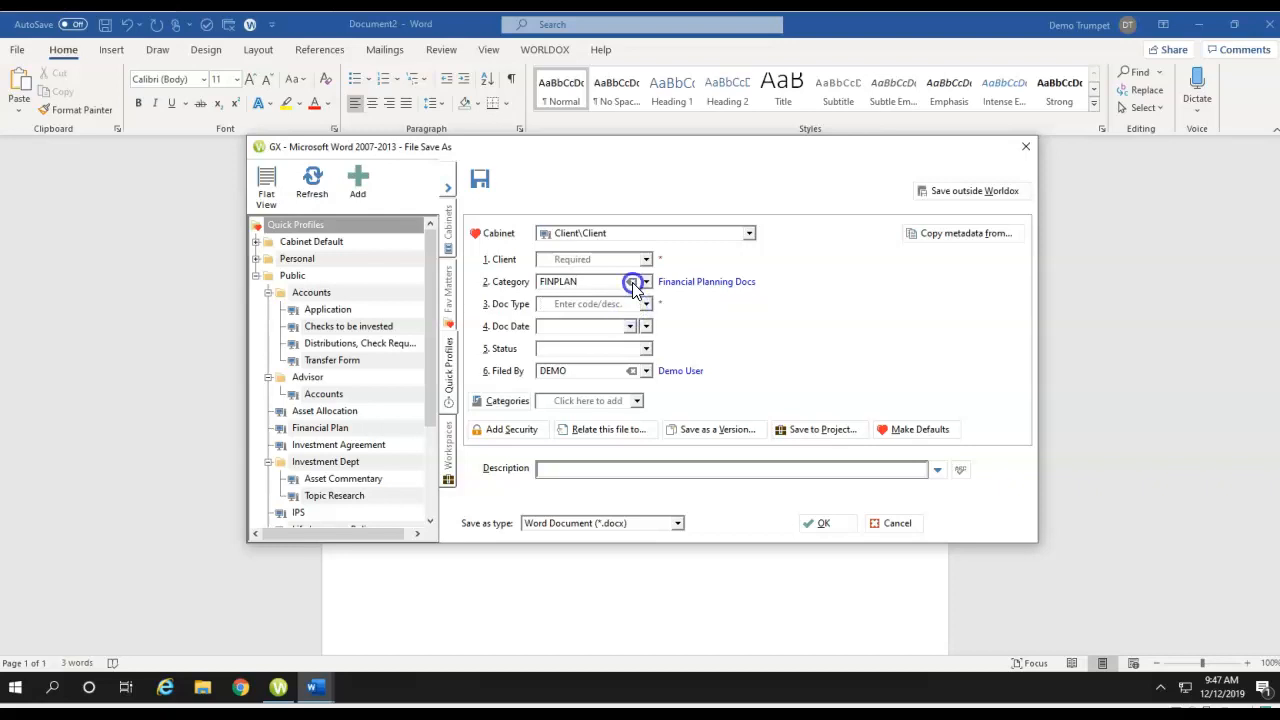
pyautogui.click(631, 282)
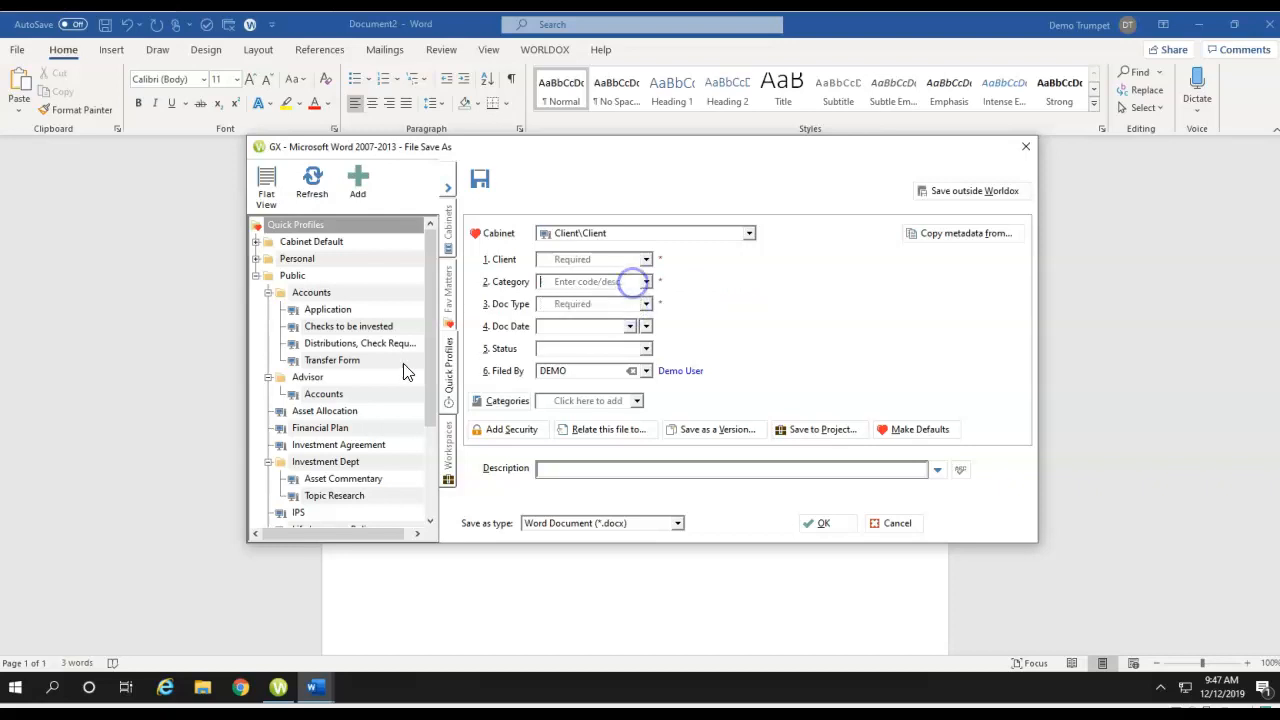
# Step: Save the document with the Financial Plan quick profile, the first recently used client and the description Financial Plan
pyautogui.click(320, 428)
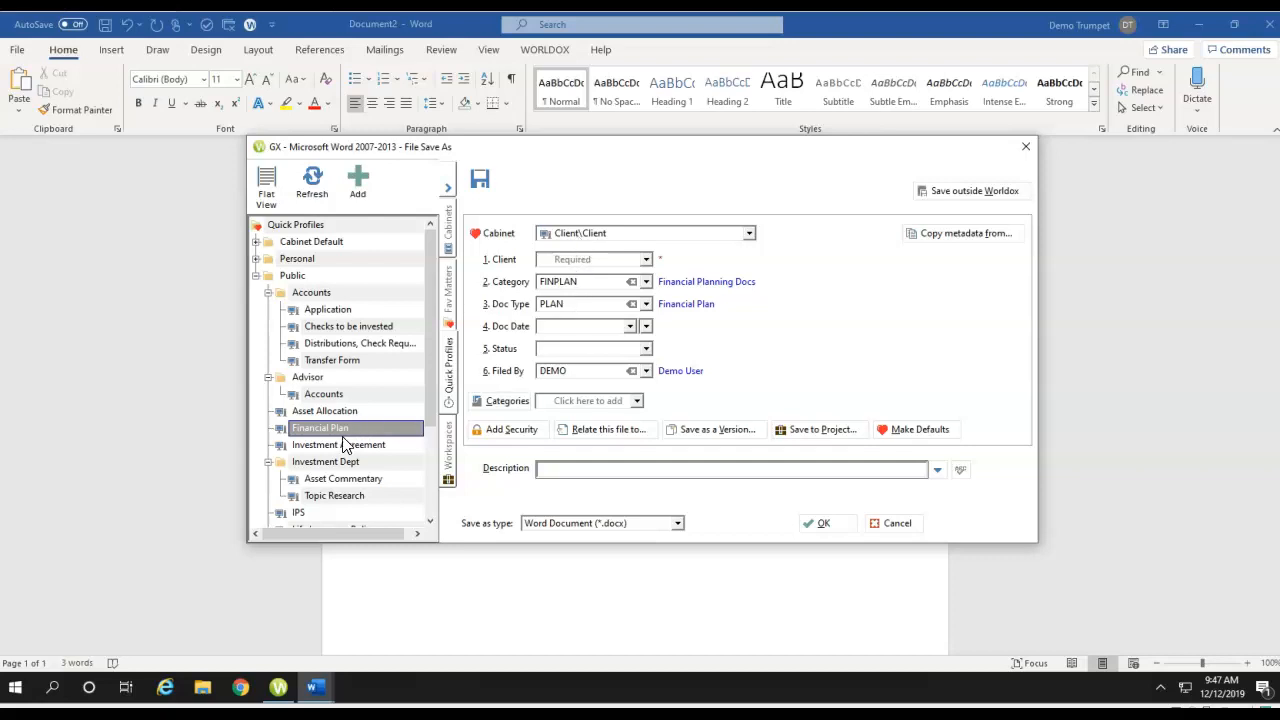
pyautogui.click(646, 260)
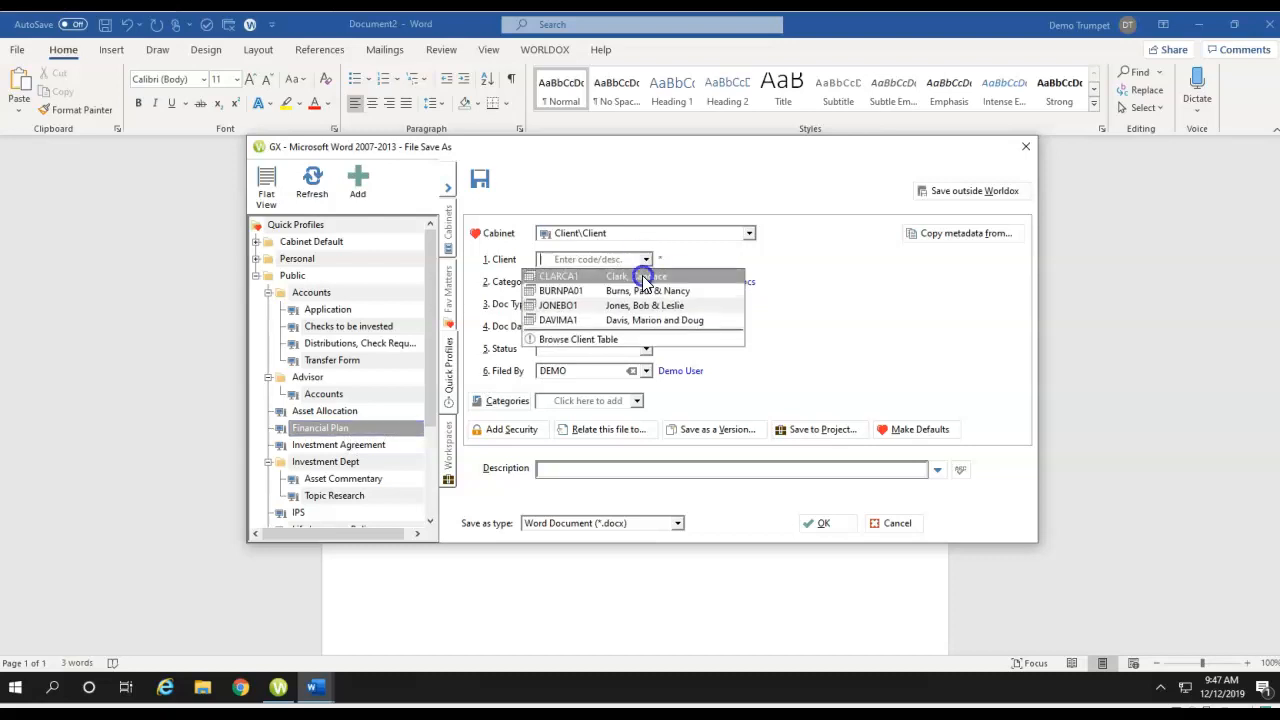
pyautogui.click(645, 272)
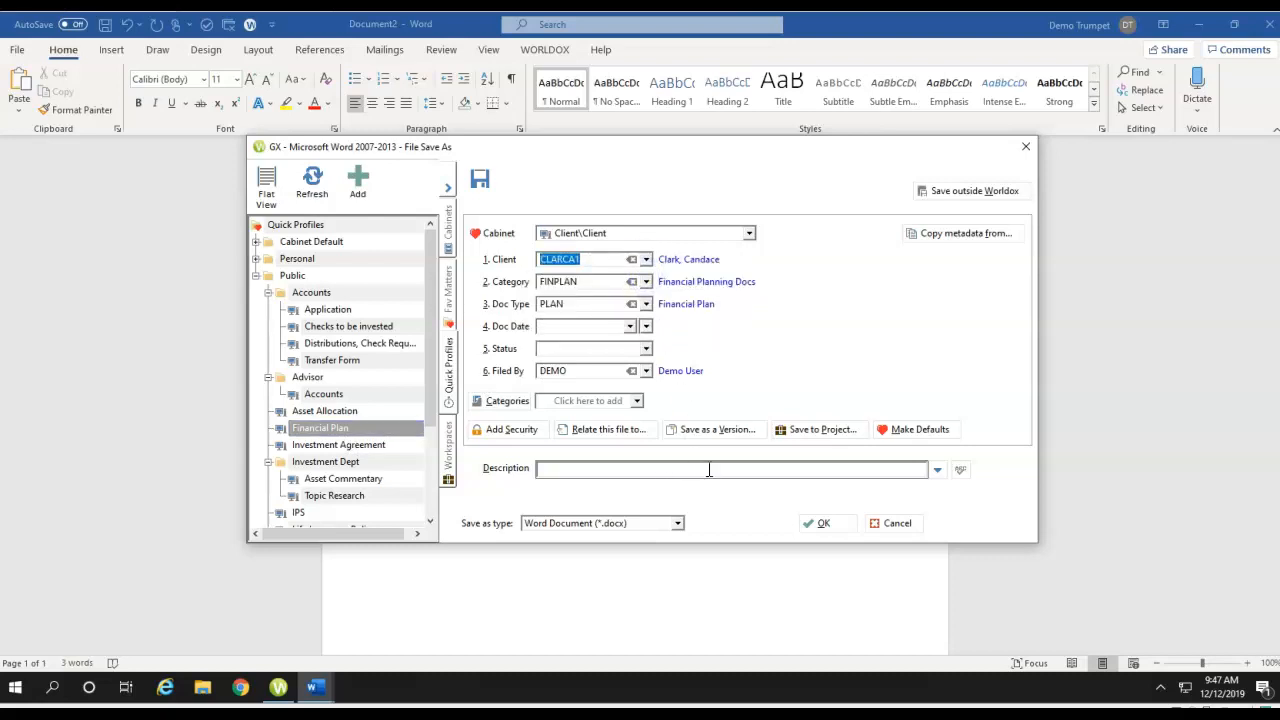
pyautogui.click(937, 469)
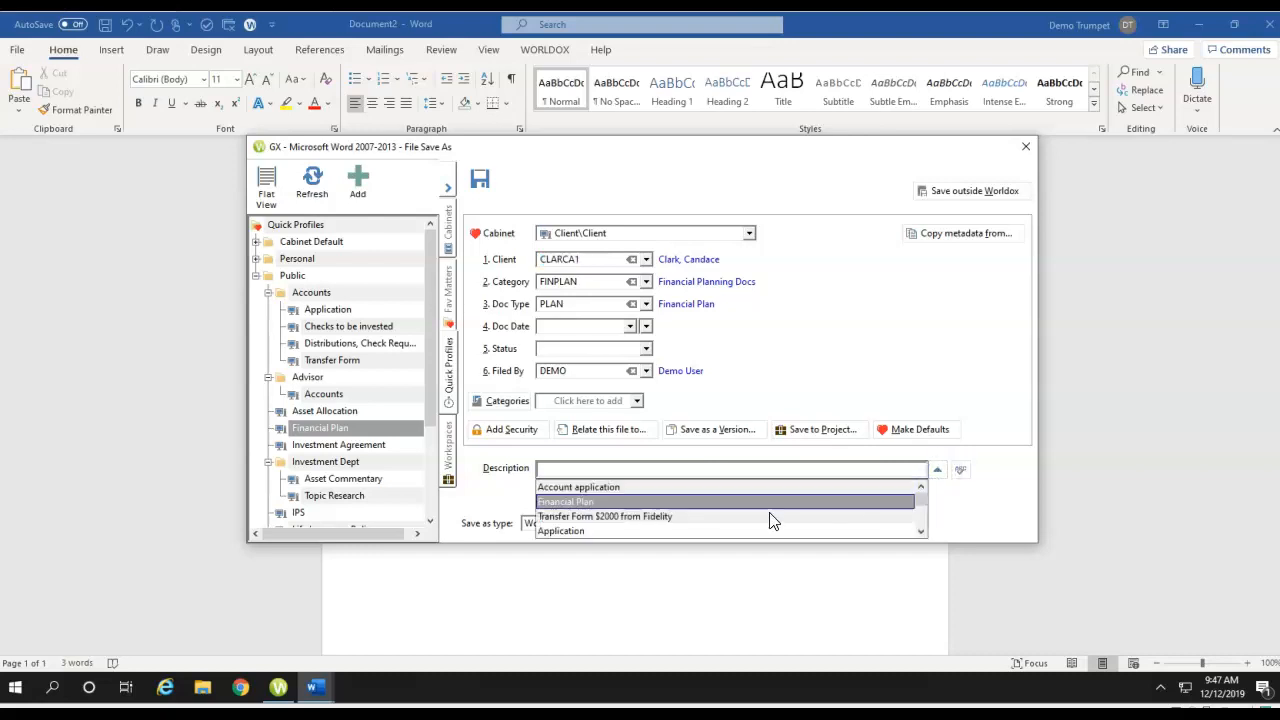
pyautogui.click(759, 503)
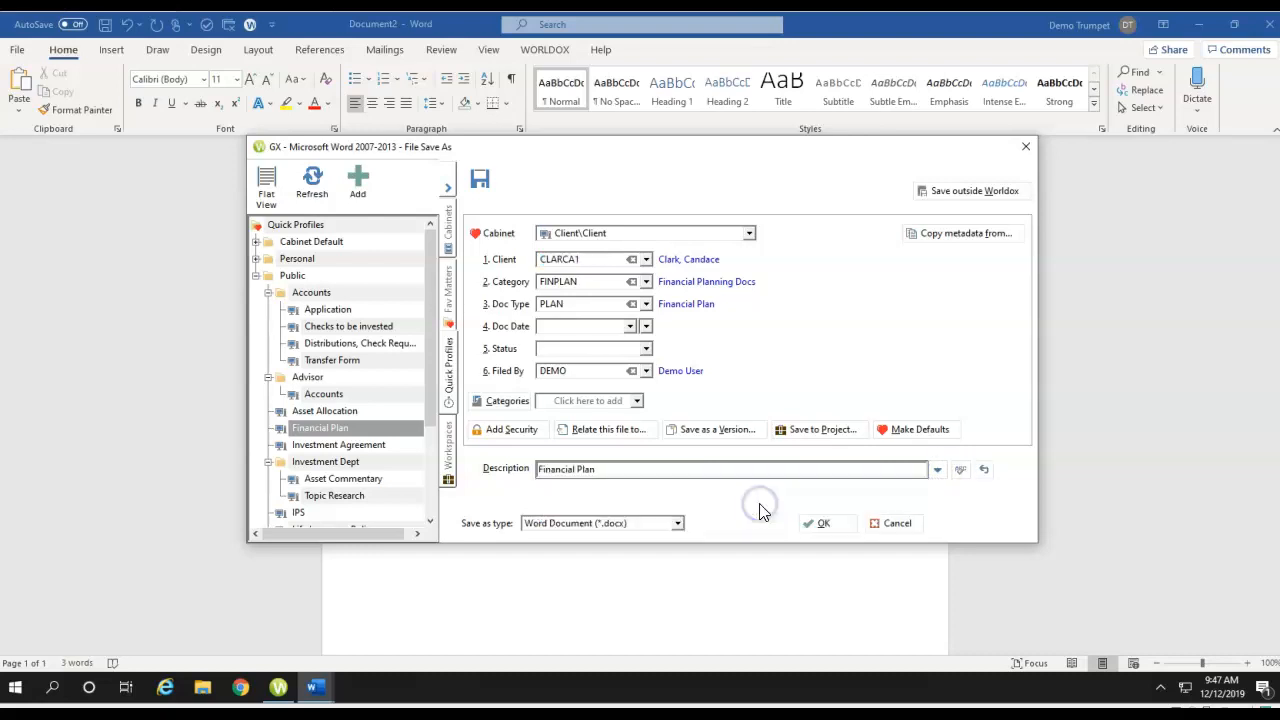
pyautogui.click(820, 530)
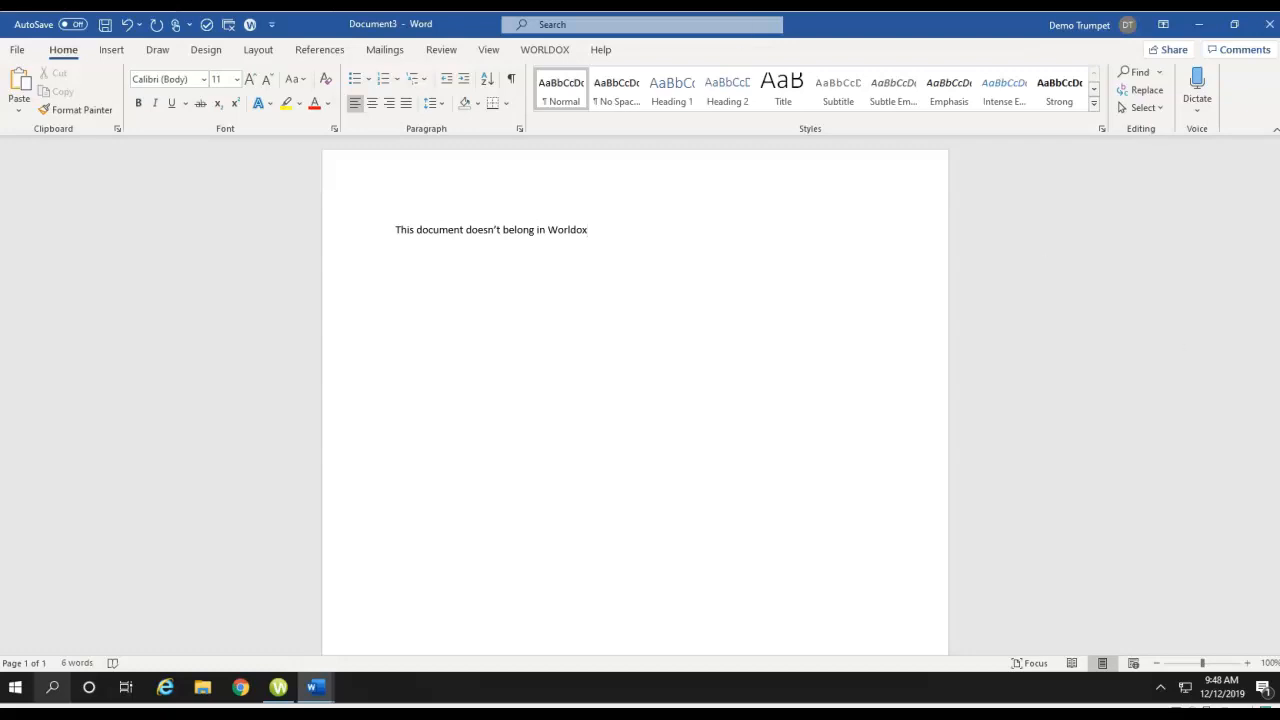
# Step: Start saving the document that doesn't belong in Worldox outside Worldox, and open Word's additional save options
pyautogui.click(105, 25)
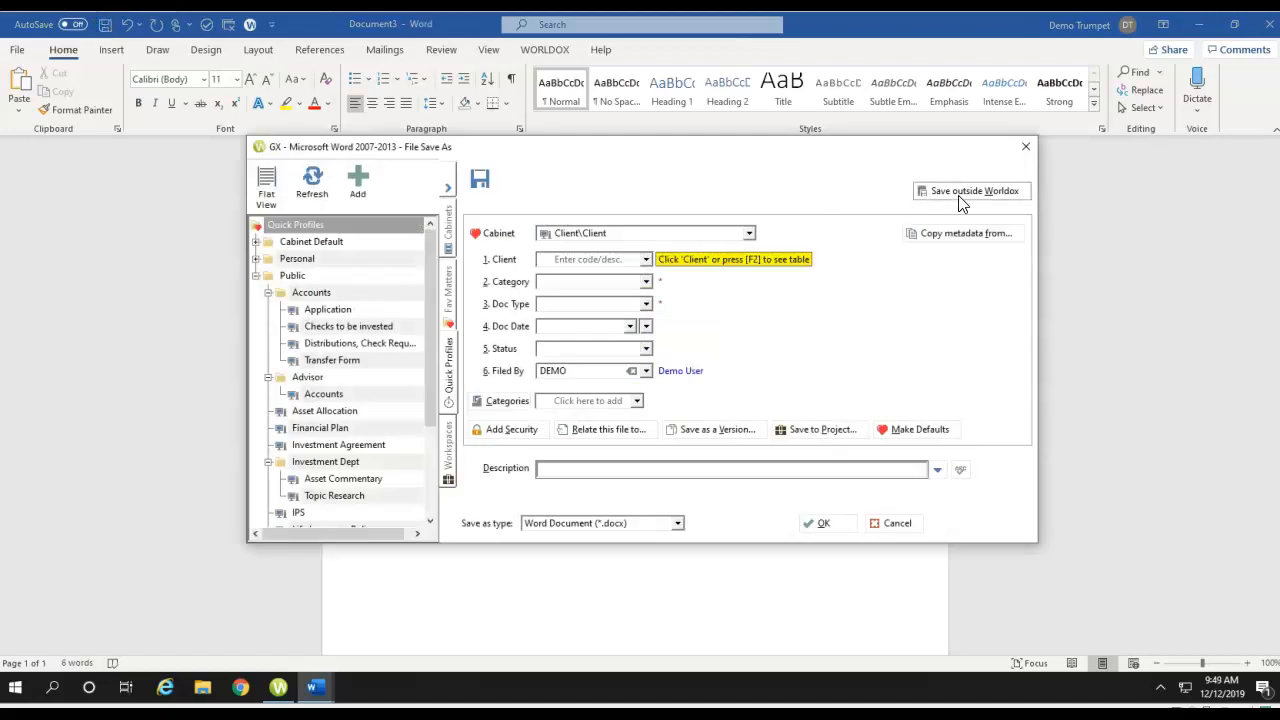
pyautogui.click(960, 195)
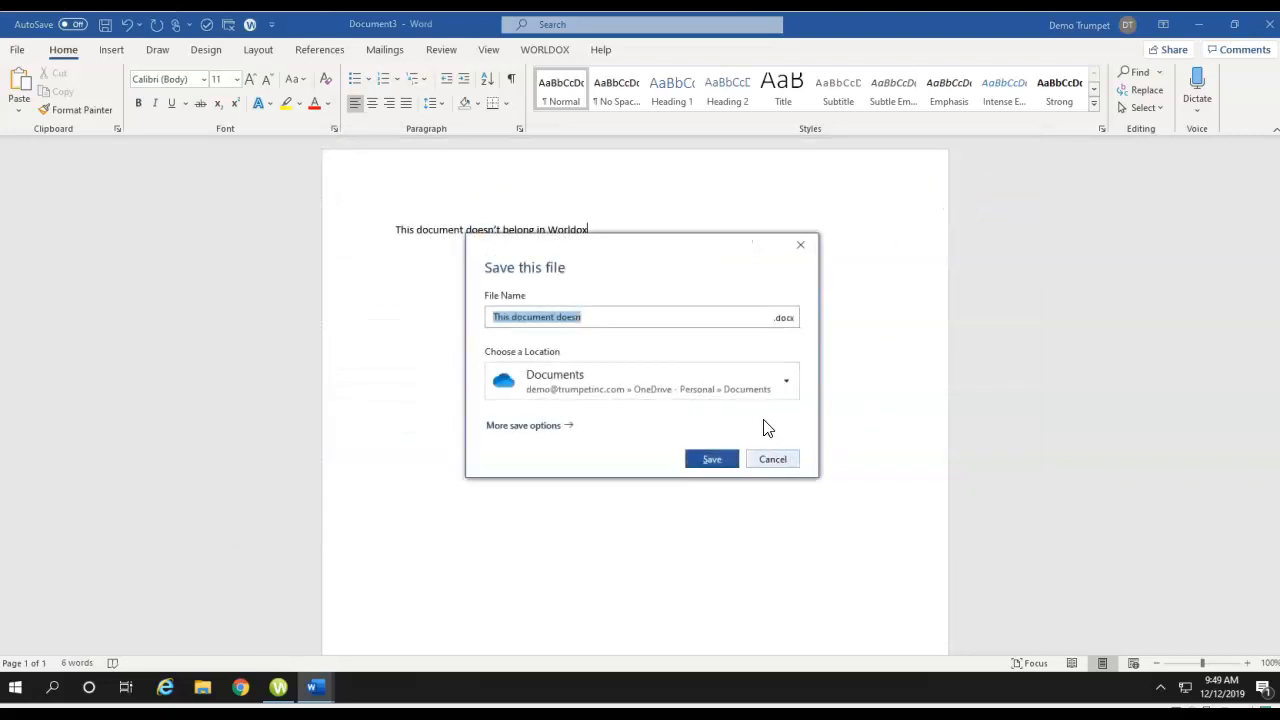
pyautogui.click(538, 427)
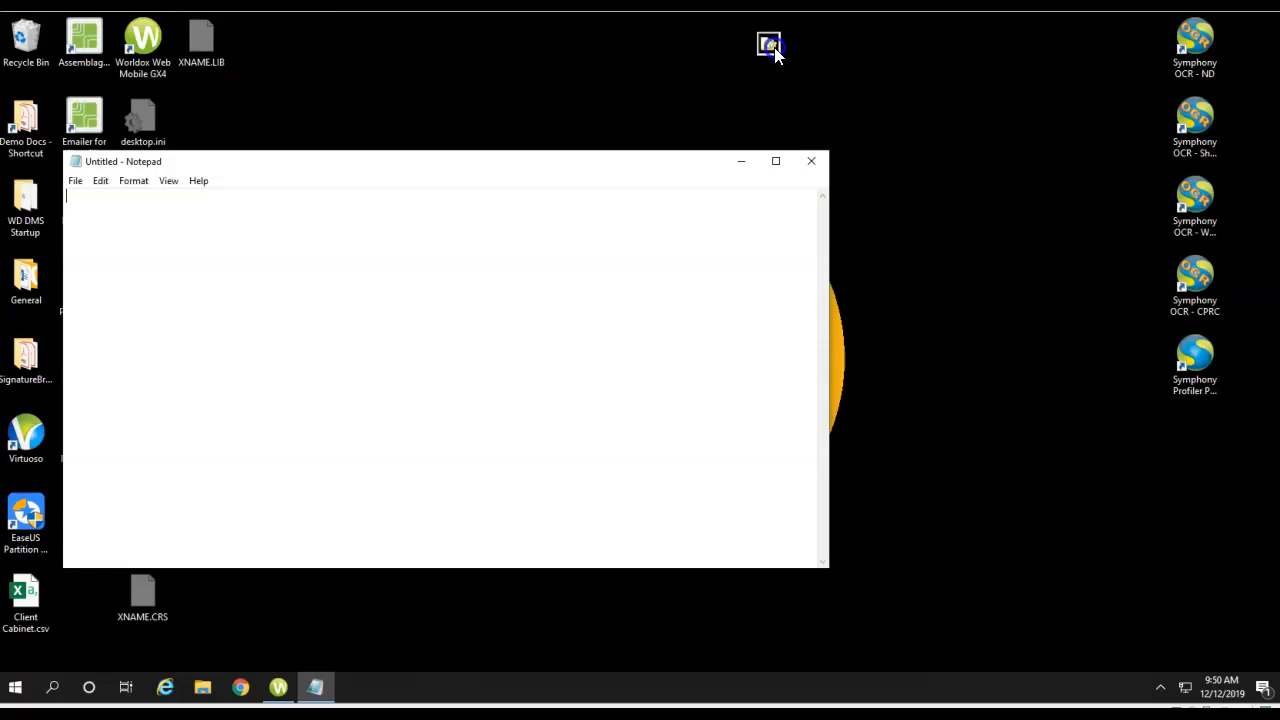
# Step: Write "test" in the blank Notepad file and save it to the Desktop as Sample Document
pyautogui.click(434, 244)
pyautogui.write('test')
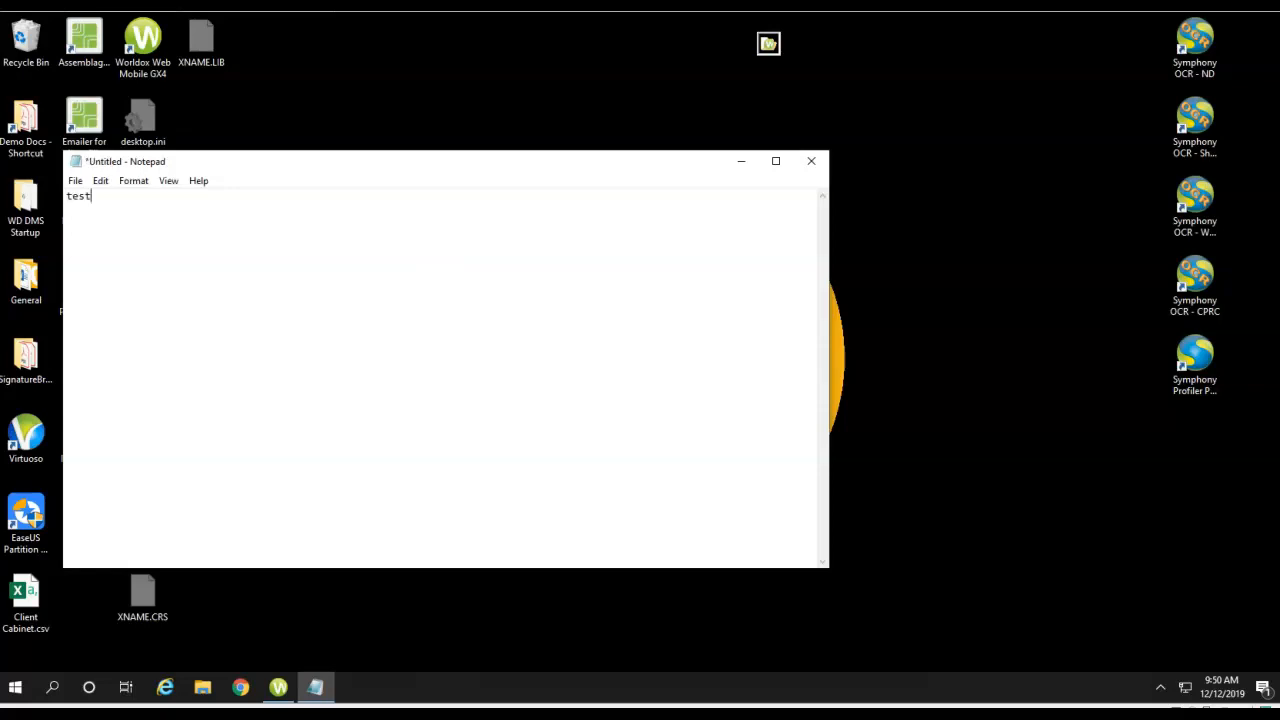
pyautogui.click(76, 184)
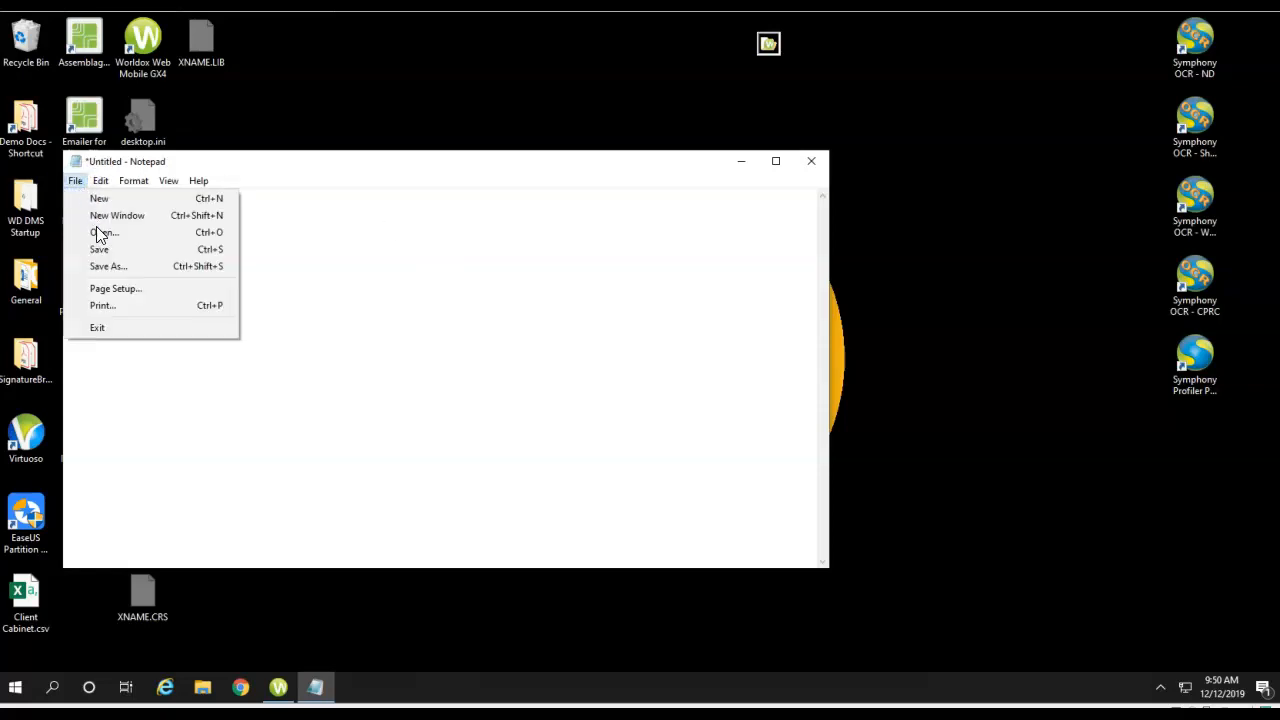
pyautogui.click(99, 265)
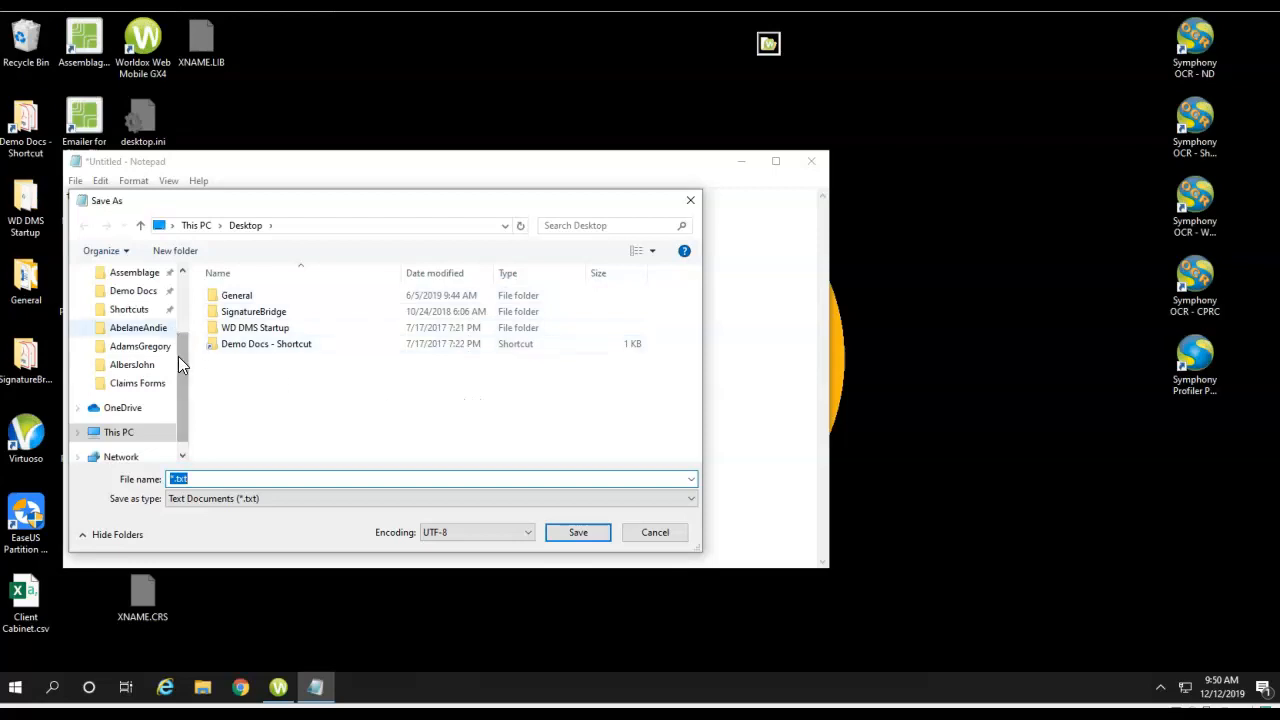
pyautogui.moveTo(182, 375); pyautogui.dragTo(172, 292)
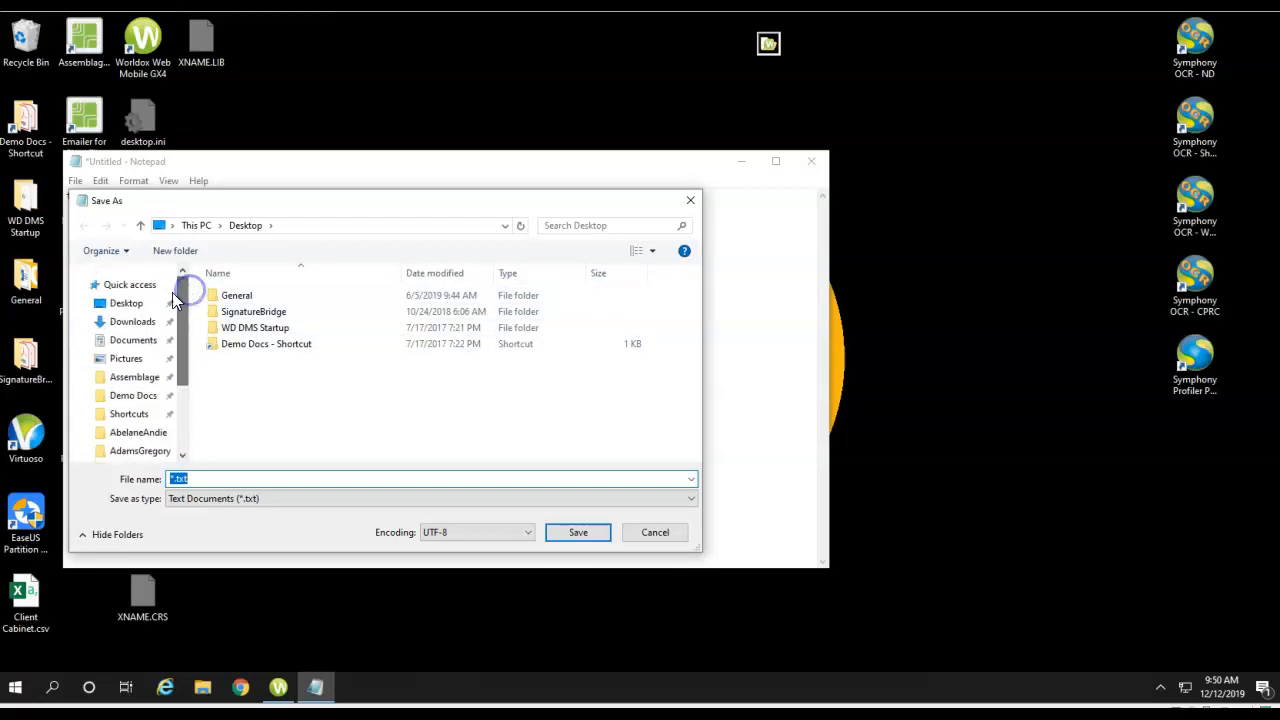
pyautogui.click(105, 303)
pyautogui.doubleClick(209, 479)
pyautogui.write('Sample')
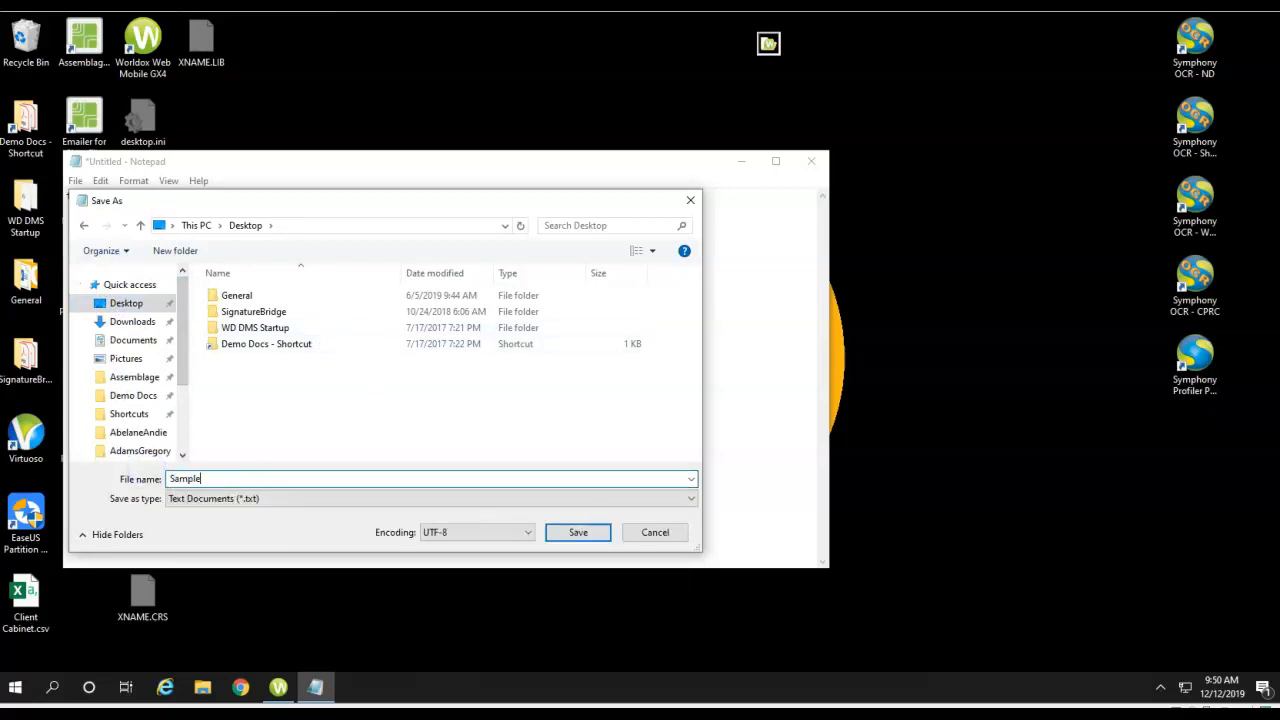
pyautogui.write(' Document')
pyautogui.click(596, 533)
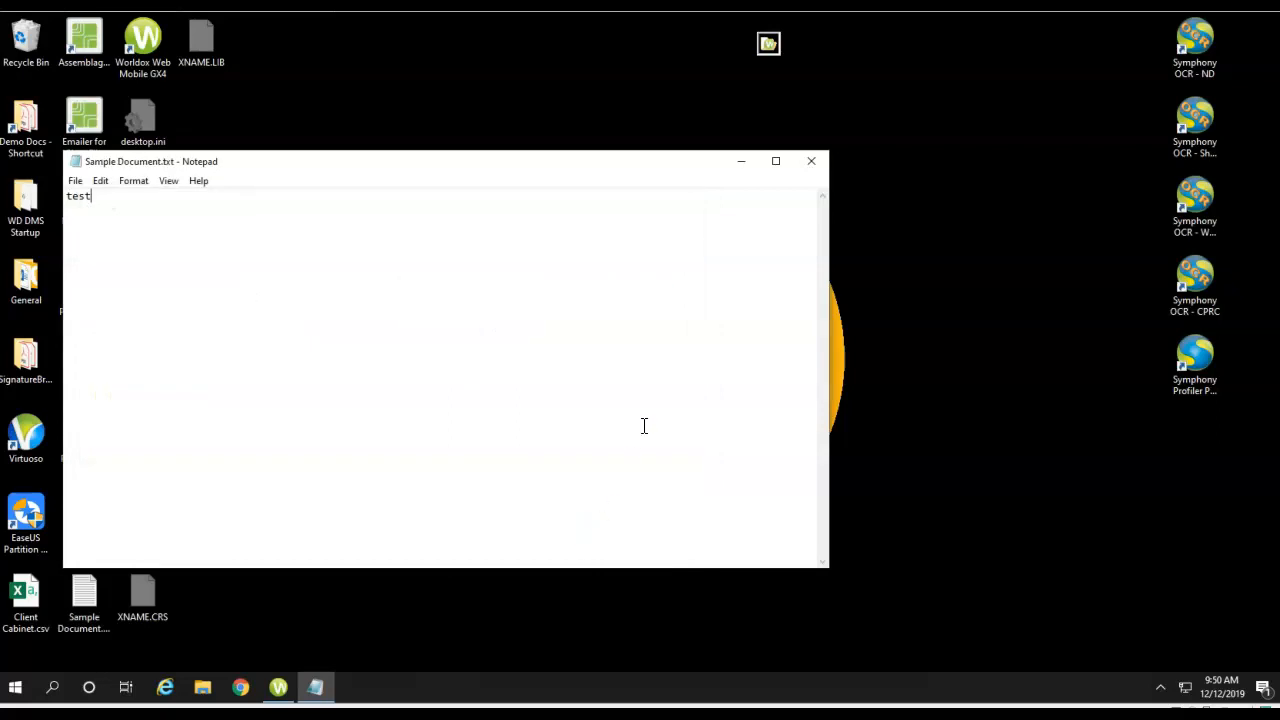
# Step: Close Notepad and drop the Sample Document file onto the Worldox drop target on the desktop
pyautogui.click(811, 160)
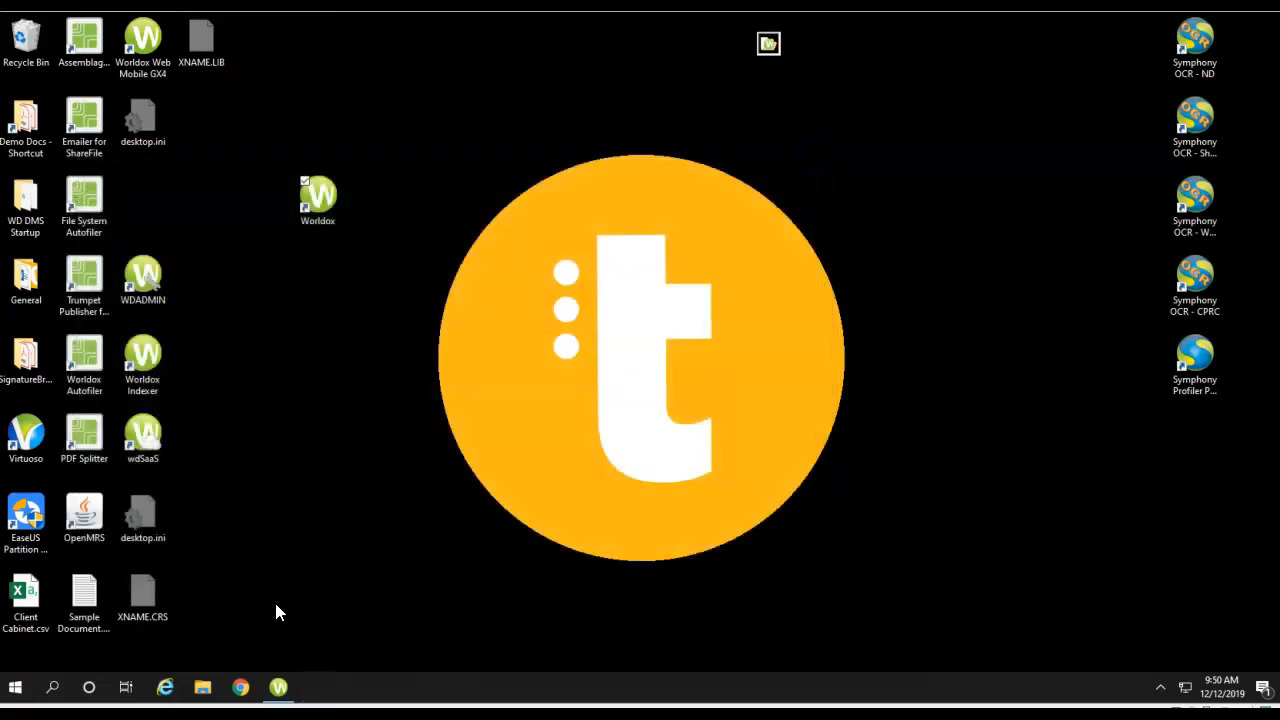
pyautogui.moveTo(88, 606); pyautogui.dragTo(768, 46)
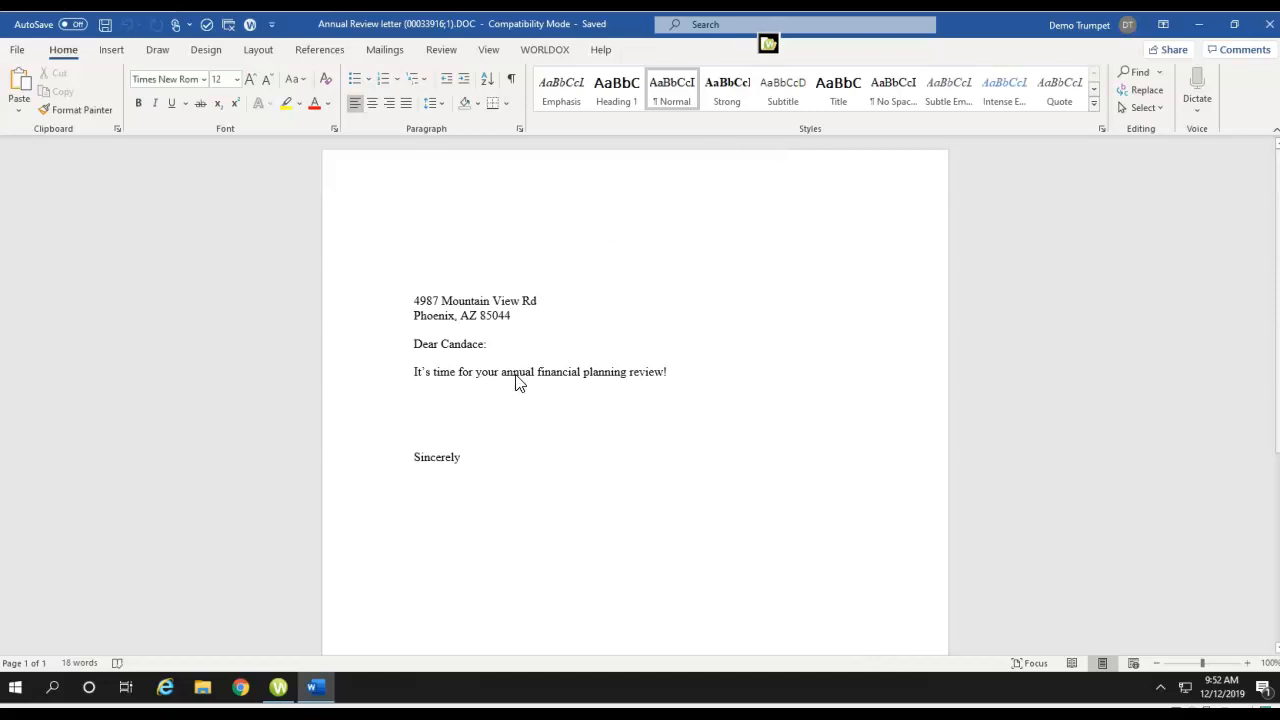
# Step: Add the line "This is my new Text" below the annual financial planning review sentence and save the letter
pyautogui.click(486, 400)
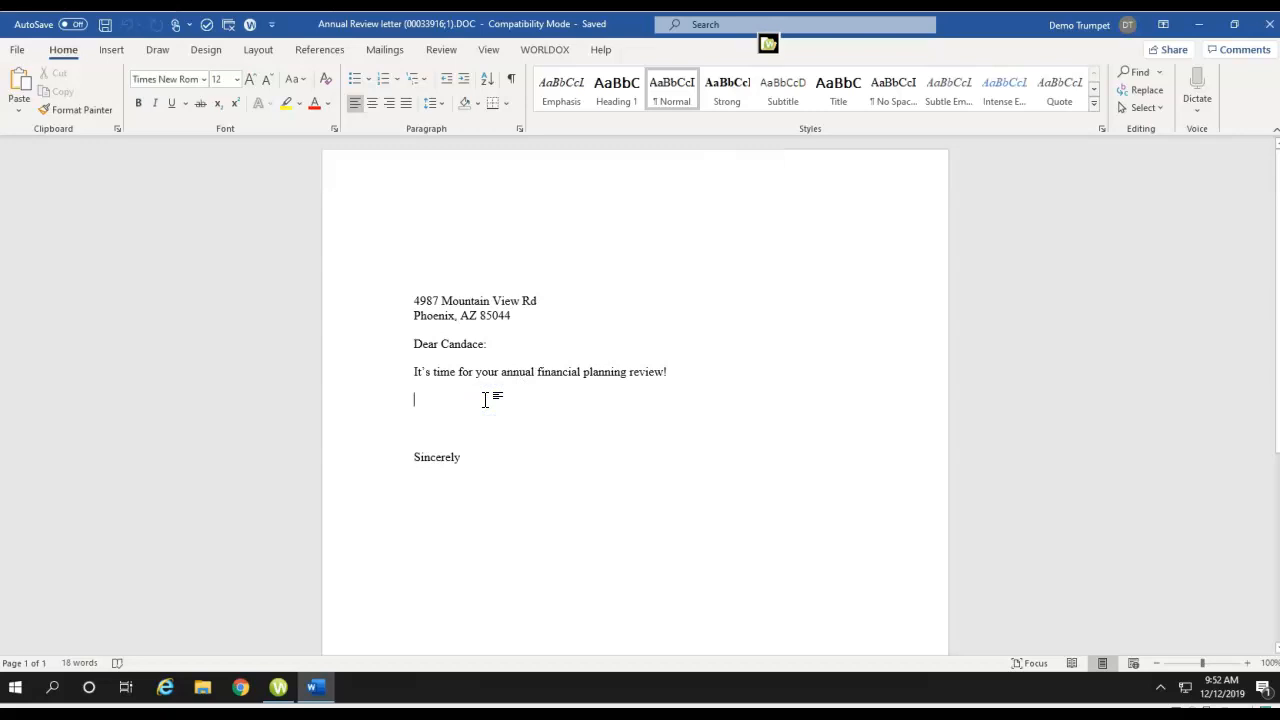
pyautogui.write('This i')
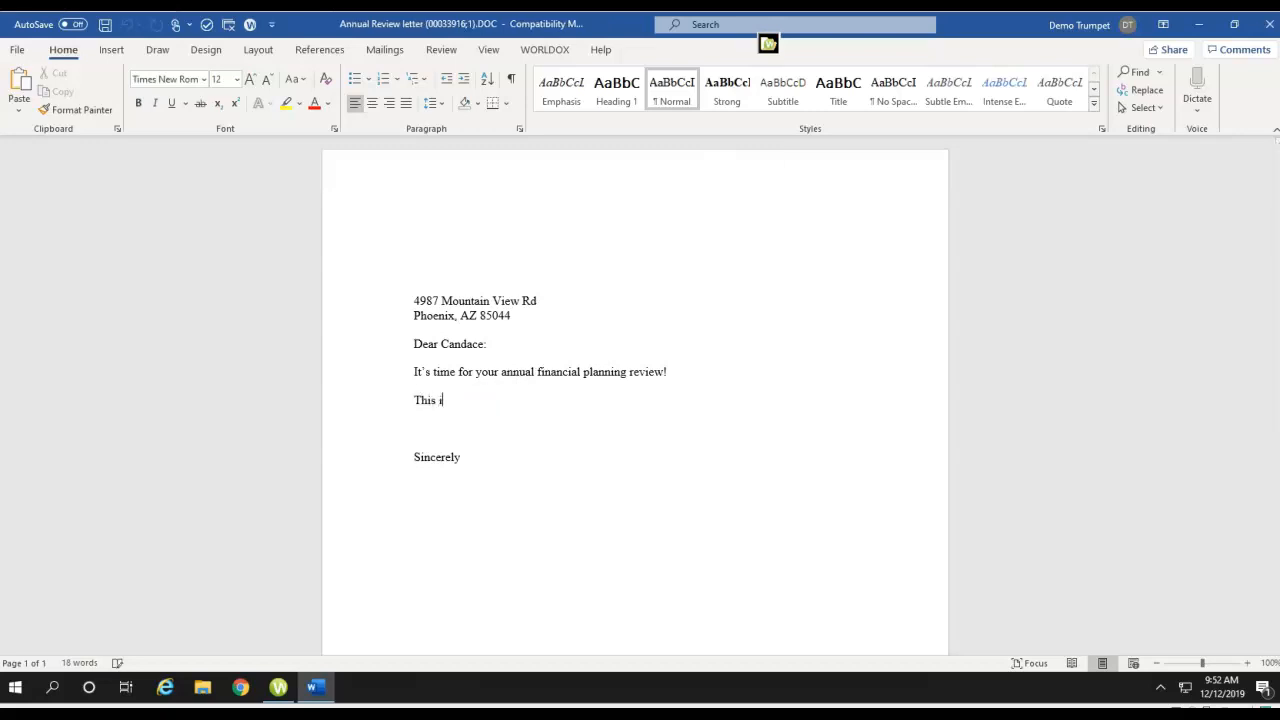
pyautogui.write('s my nexw Text')
pyautogui.click(105, 24)
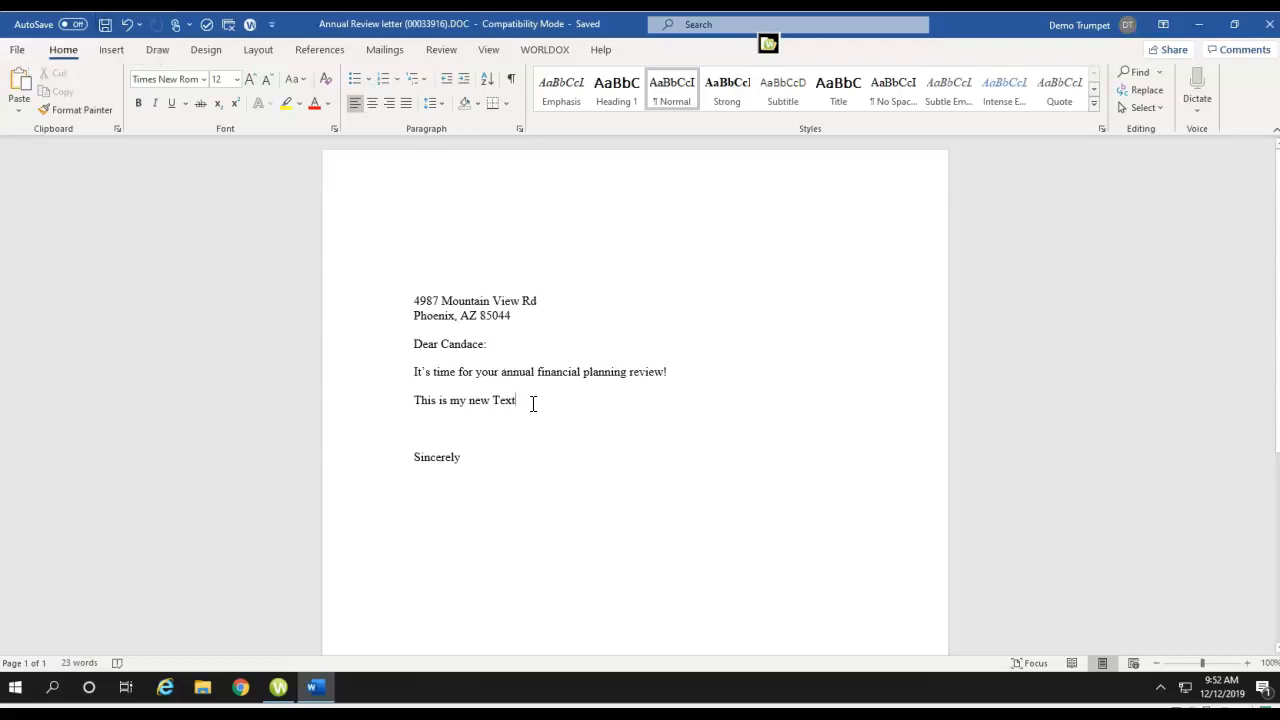
# Step: Add a second line reading "This is my new Text 2" after a blank line below the first added line
pyautogui.press('Return')
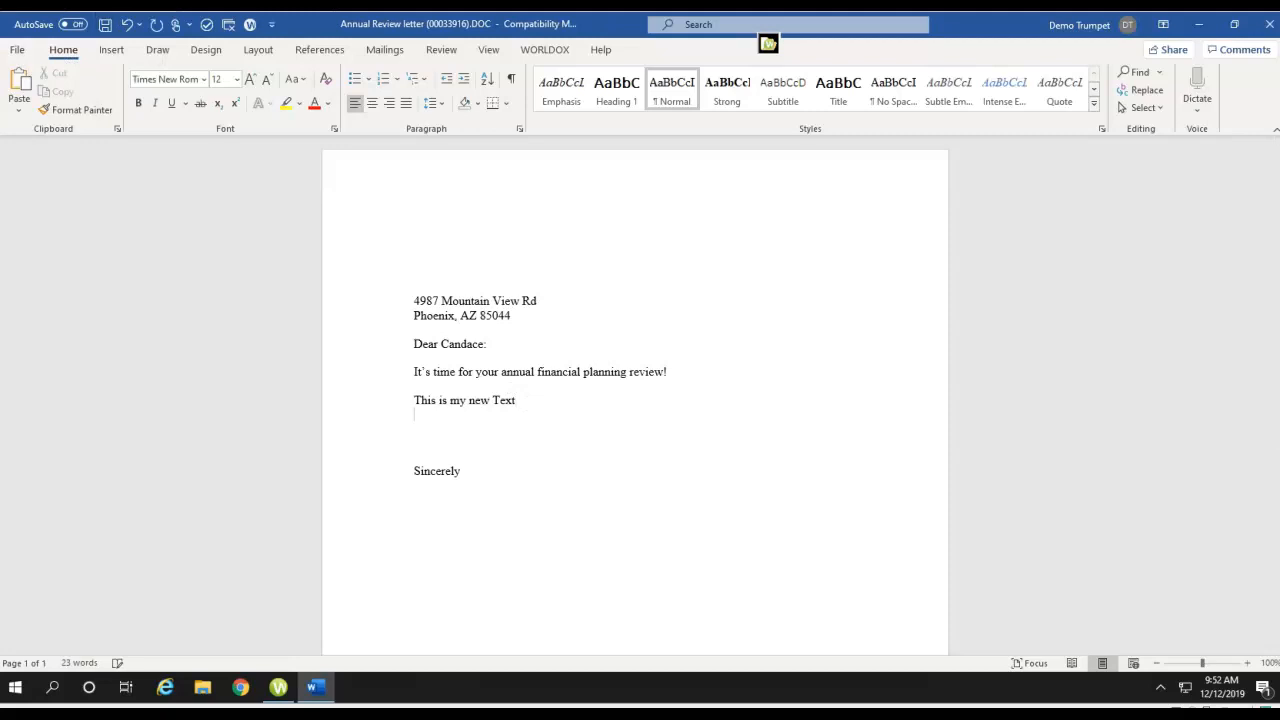
pyautogui.press('Return')
pyautogui.write('This is my nexw Text 2')
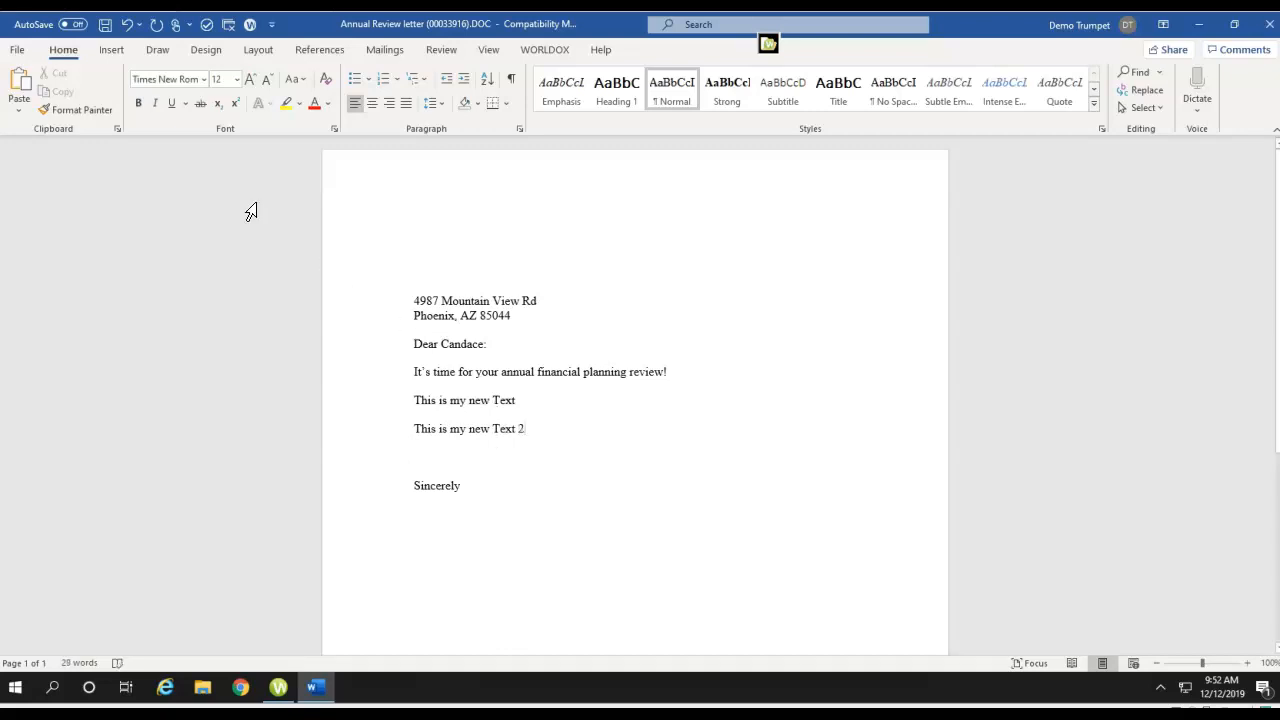
# Step: Start saving the Annual Review letter as a new Worldox file and change its client to the second recently used one
pyautogui.click(16, 52)
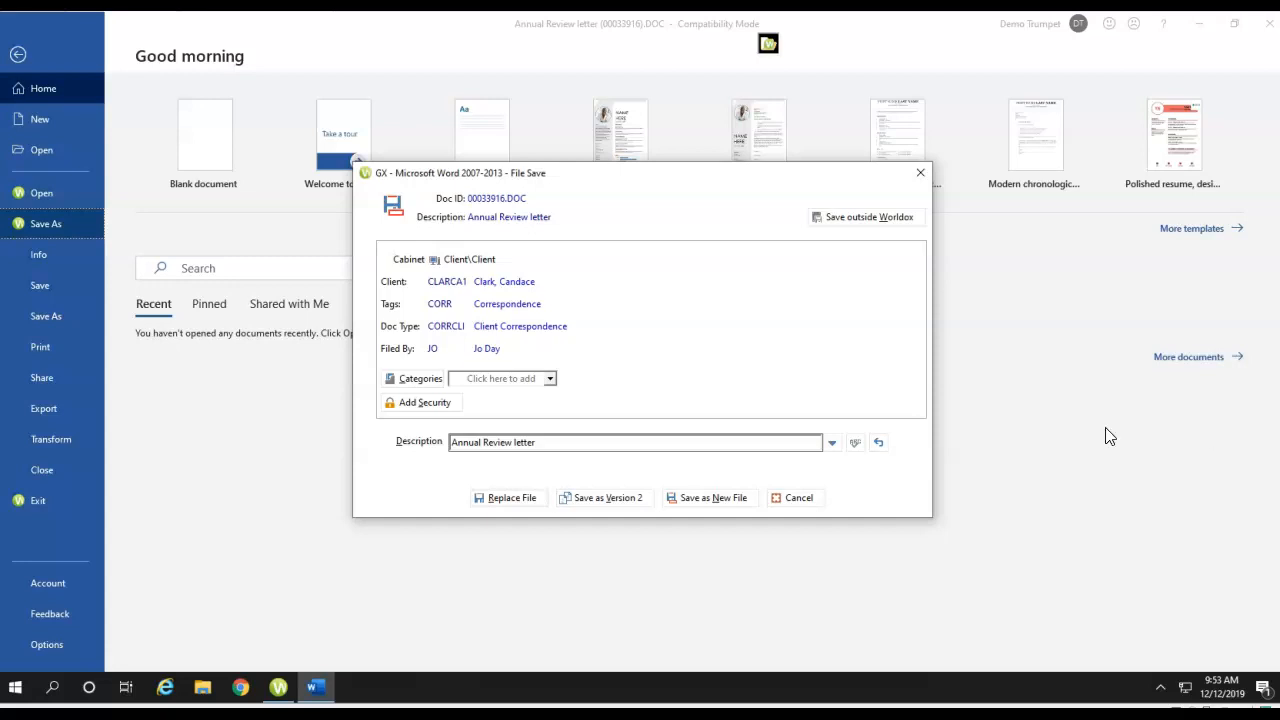
pyautogui.click(714, 497)
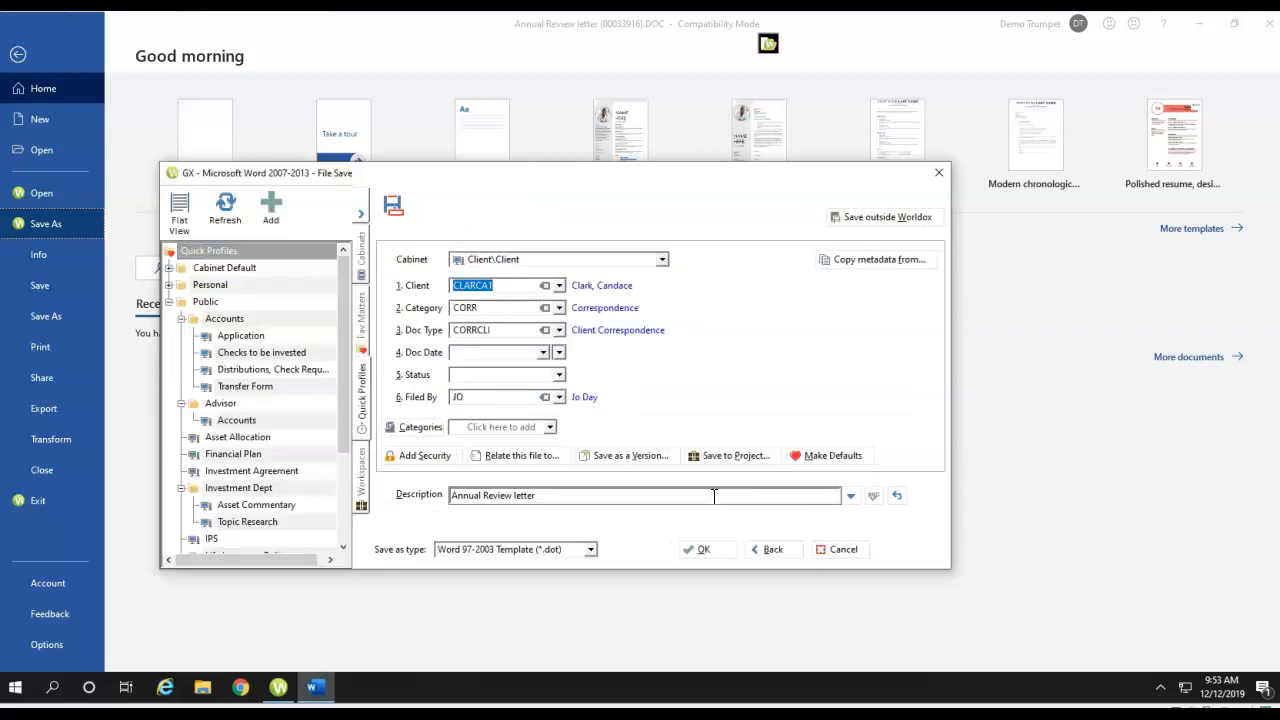
pyautogui.click(560, 286)
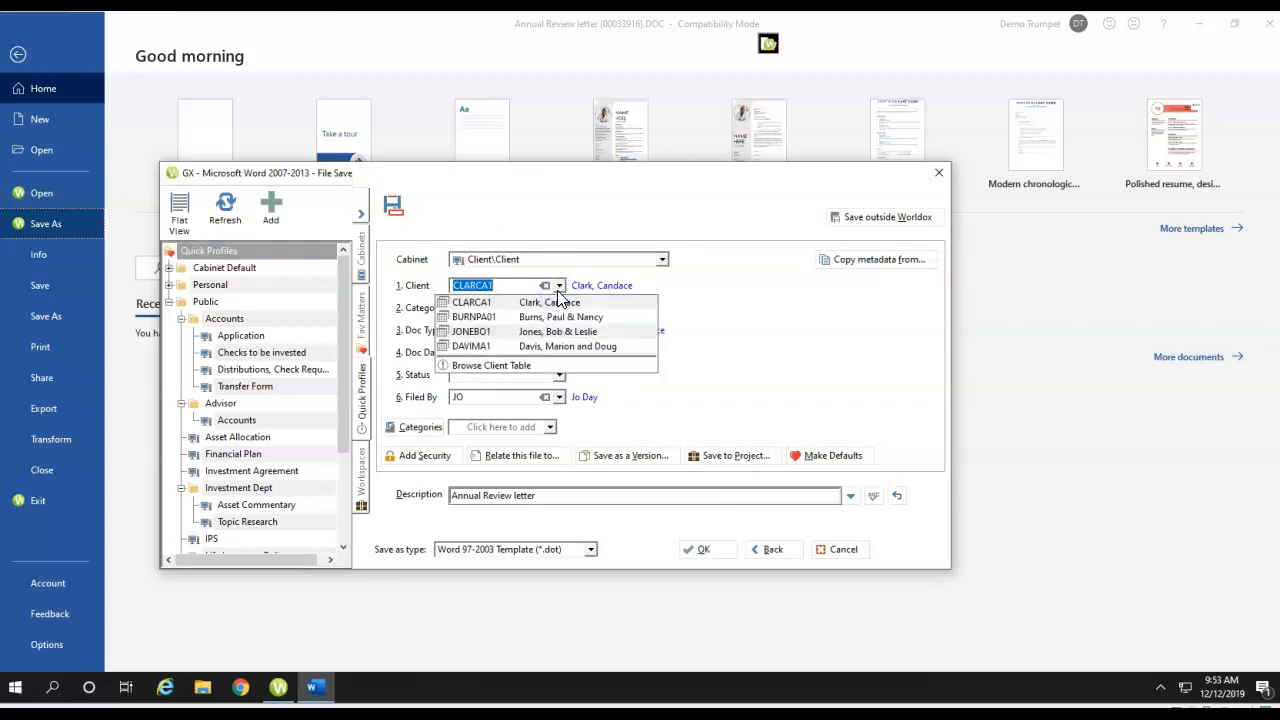
pyautogui.click(555, 316)
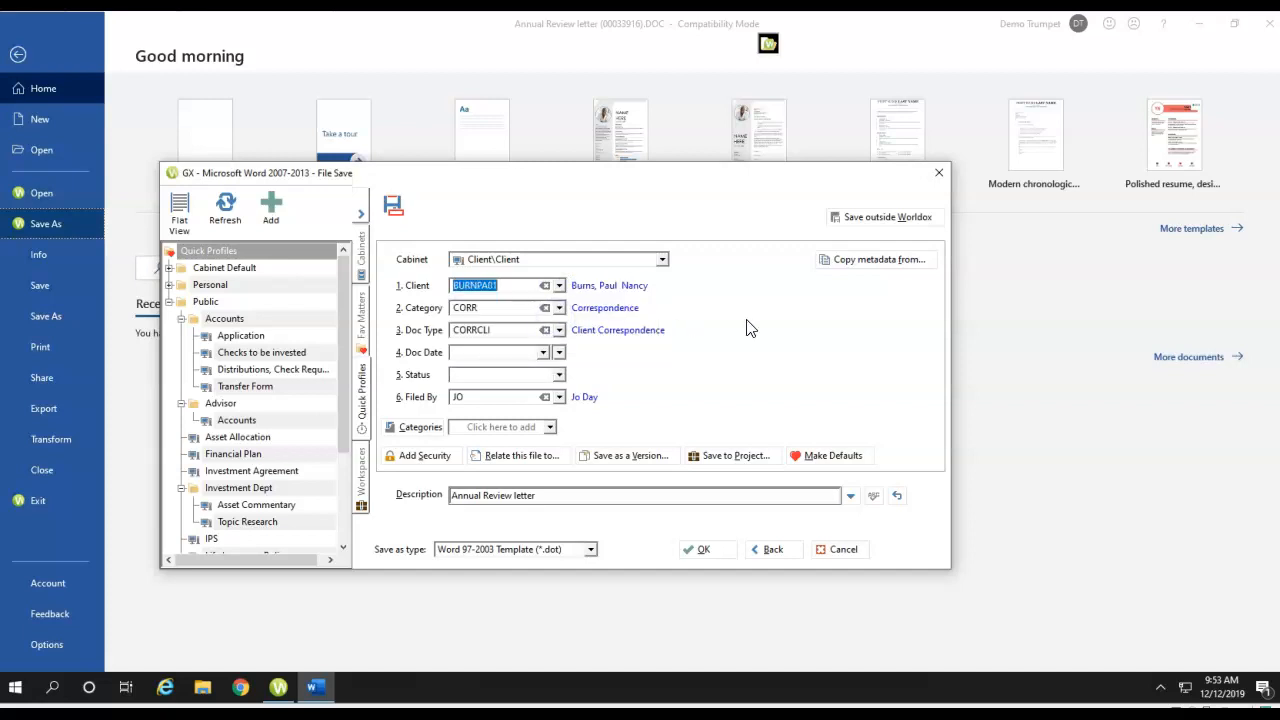